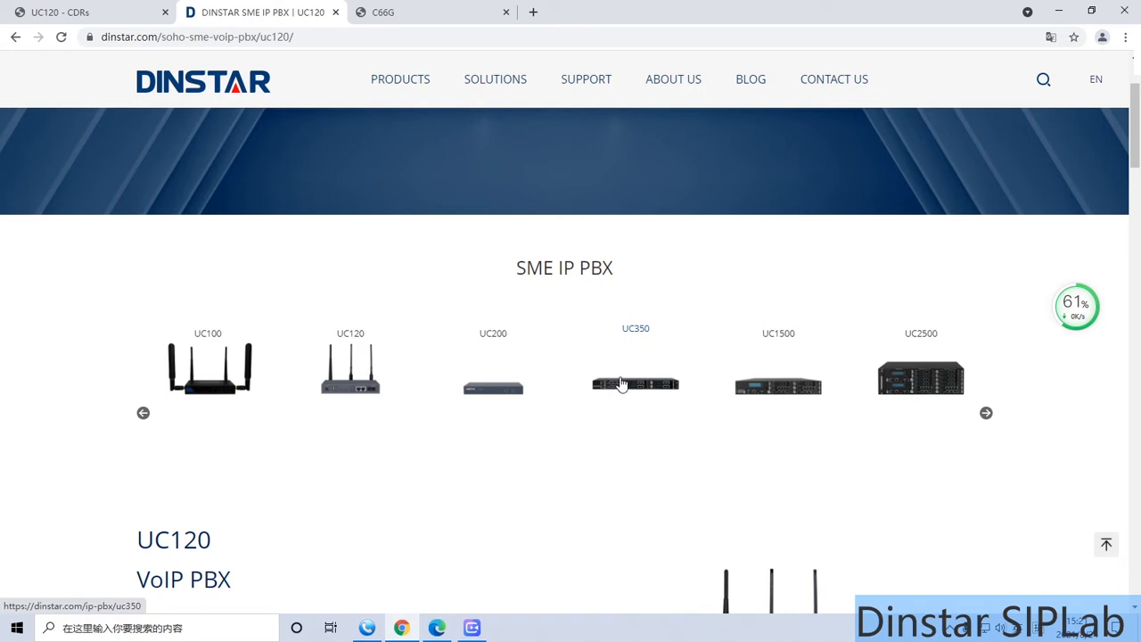
# Open the C66G/C66GP enterprise IP phone's product page on the Dinstar website and read its description
pyautogui.scroll(-1, 621, 384)
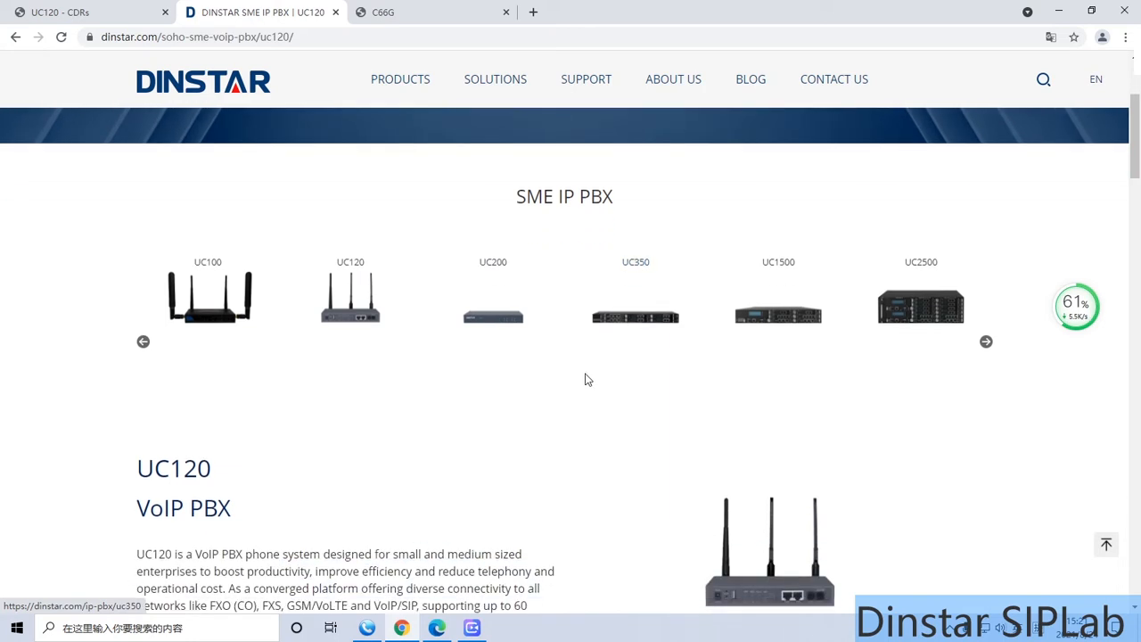
pyautogui.scroll(3, 484, 366)
pyautogui.moveTo(400, 80)
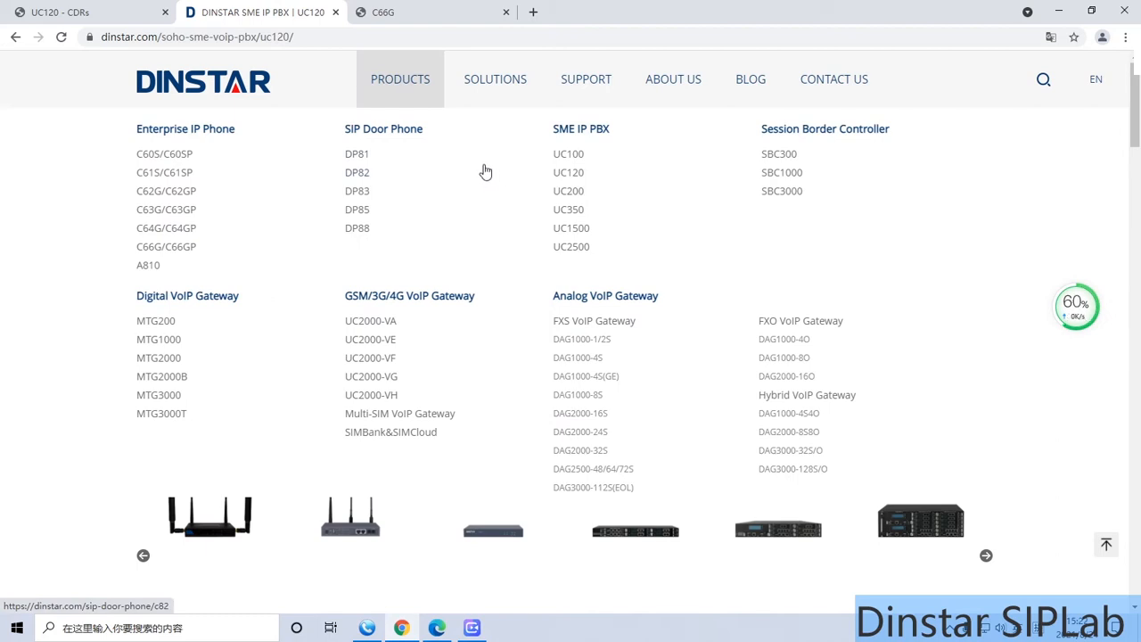
pyautogui.click(191, 254)
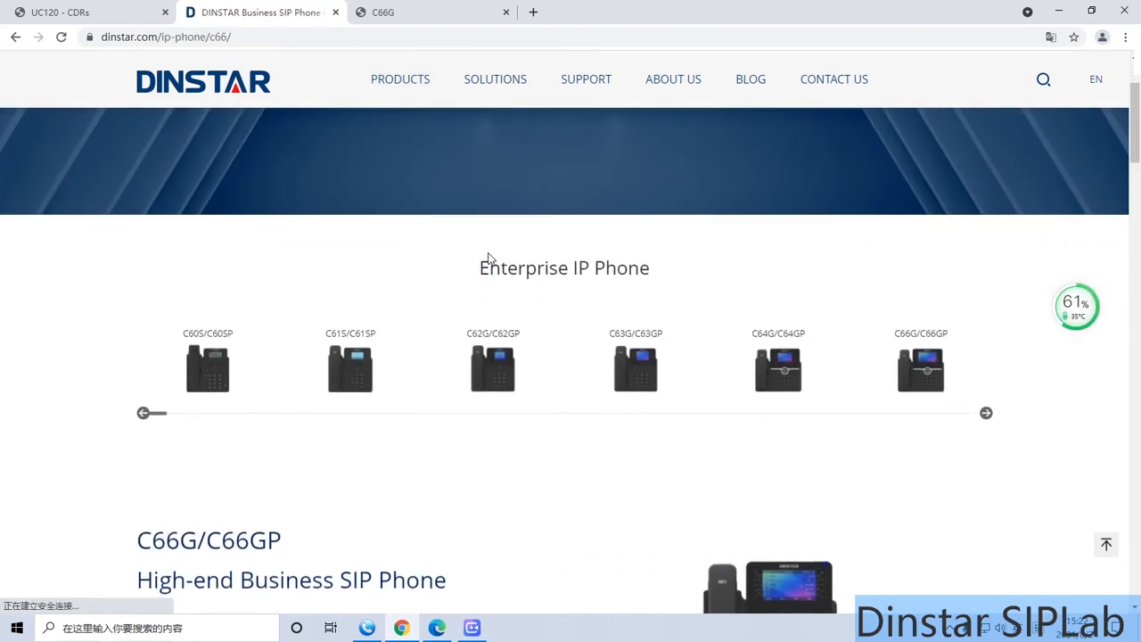
pyautogui.scroll(-3, 492, 258)
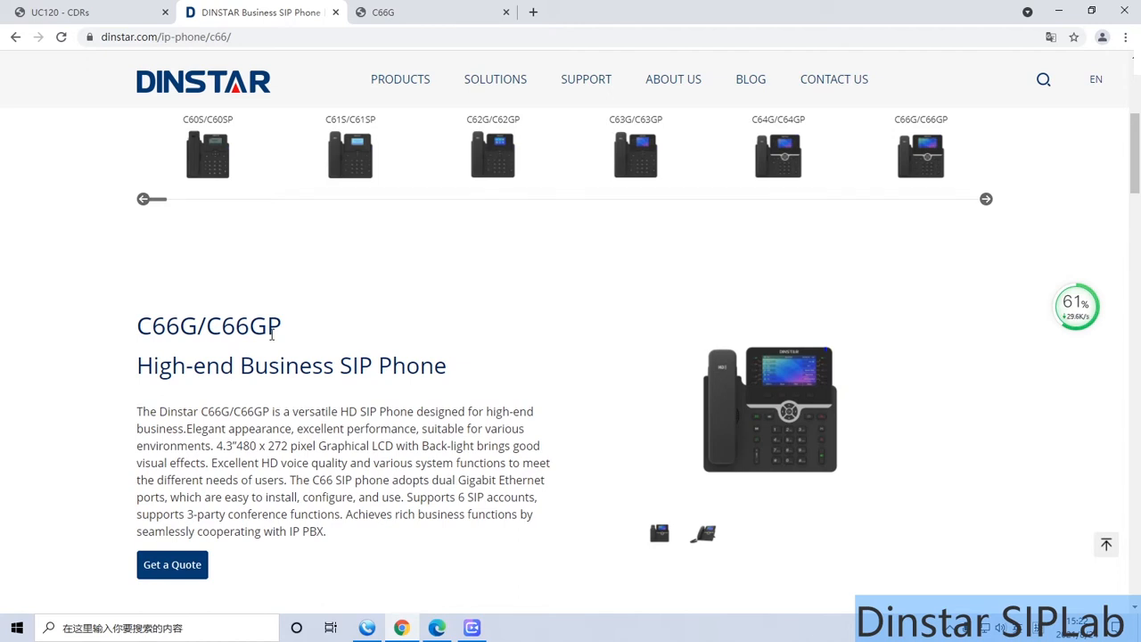
pyautogui.scroll(-1, 365, 335)
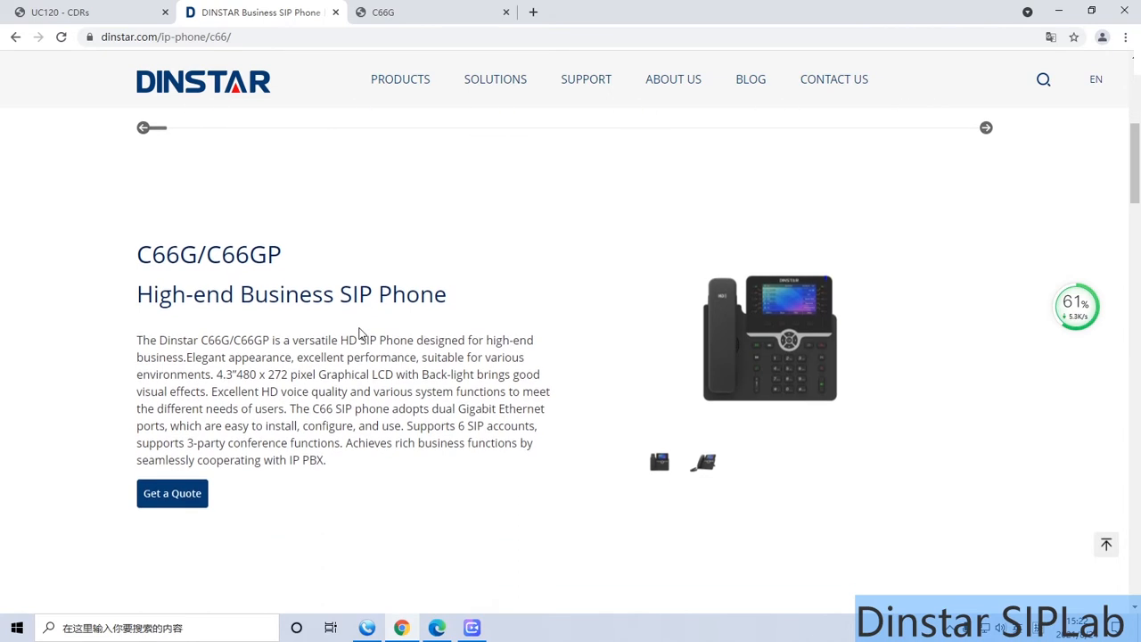
# Glance at the UC-120 ring group PDF guide in Edge, return to Chrome and close the Dinstar product page
pyautogui.click(437, 628)
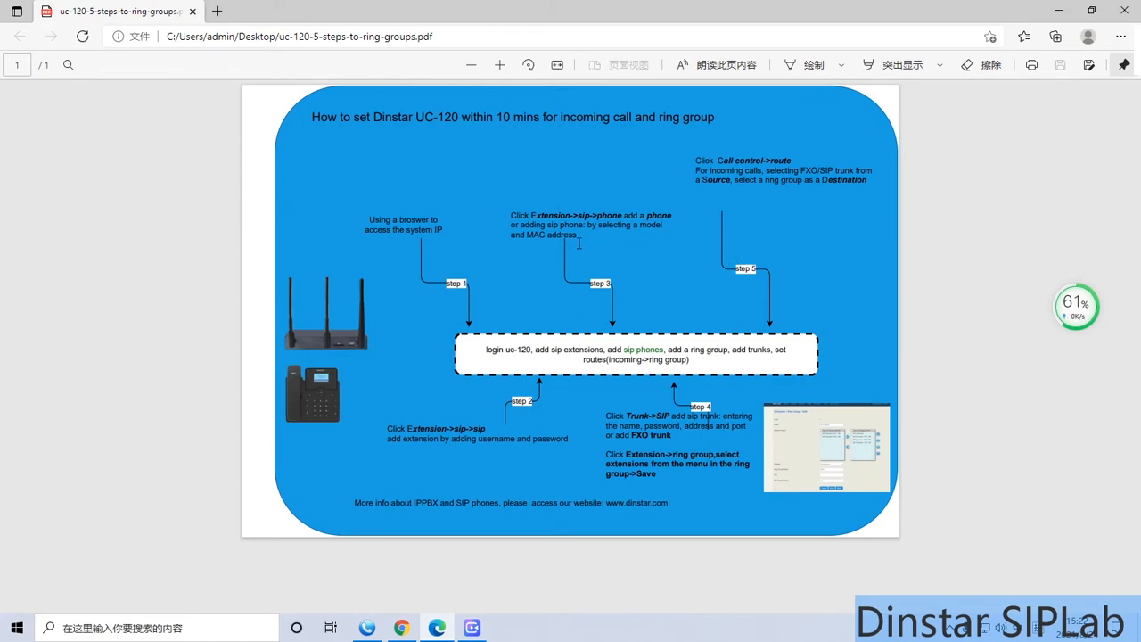
pyautogui.click(401, 628)
pyautogui.click(80, 13)
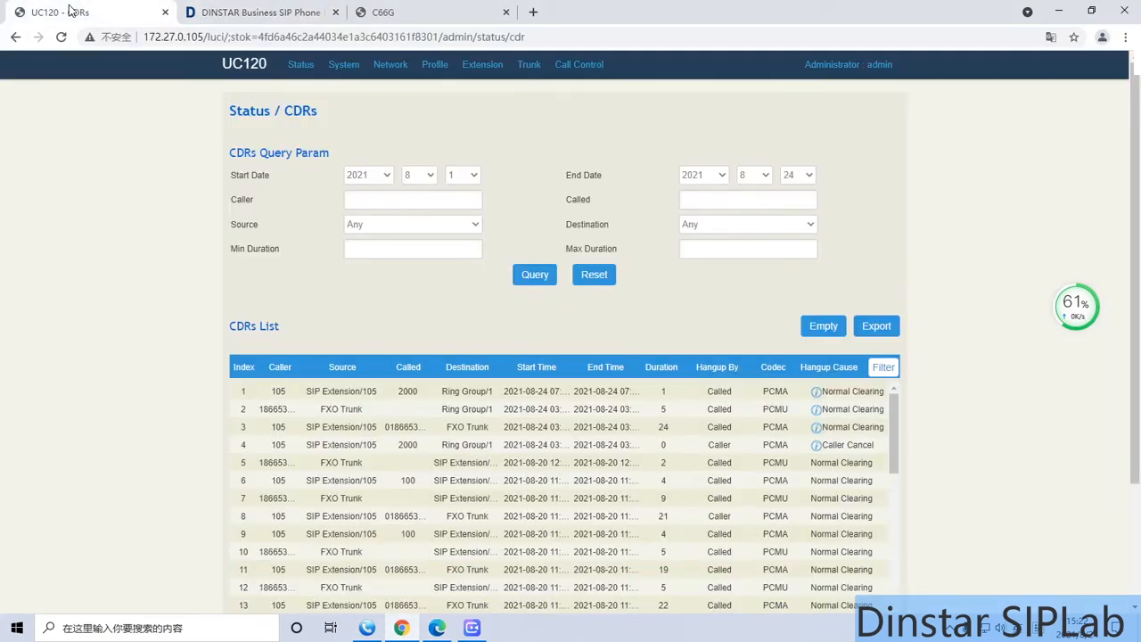
pyautogui.click(257, 14)
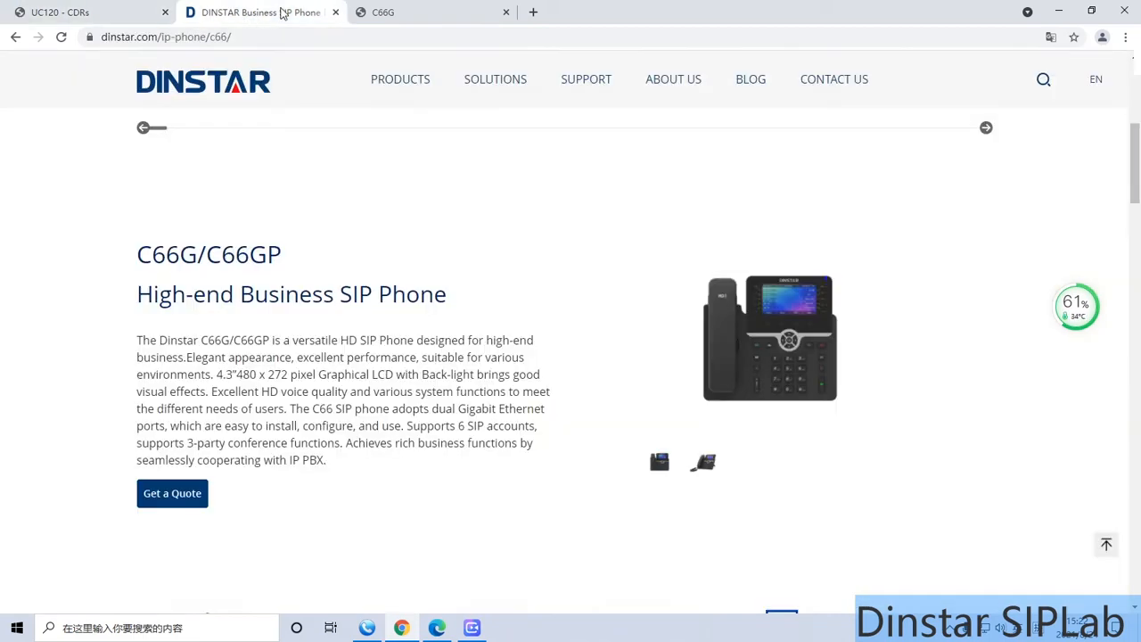
pyautogui.click(116, 15)
pyautogui.click(335, 12)
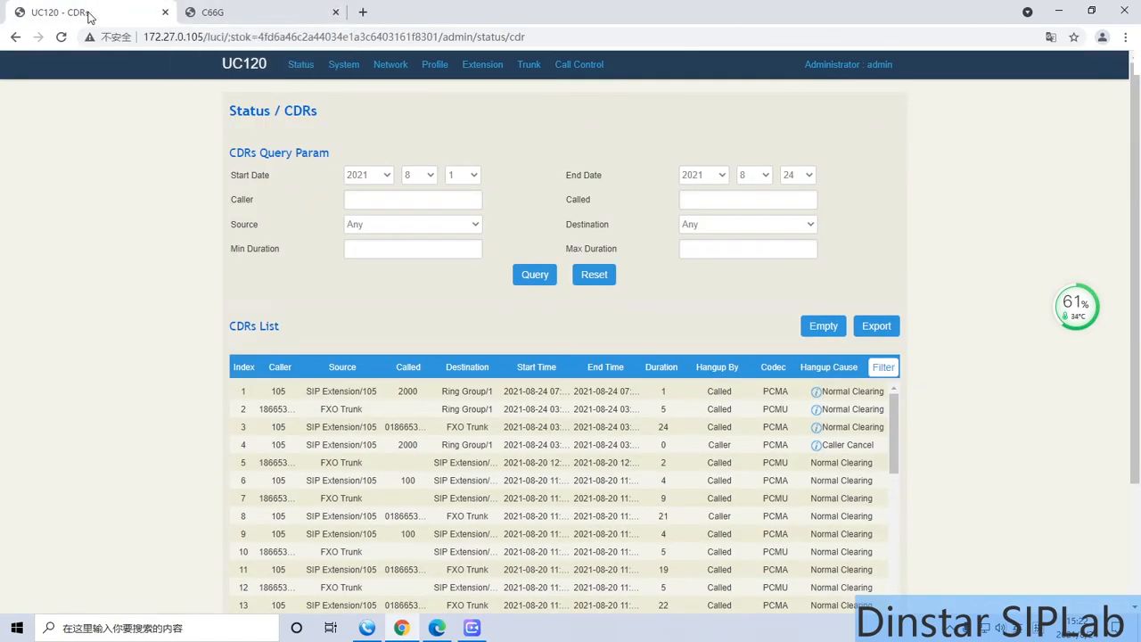
# Open the UC120 status overview and examine its system, WAN, LAN and DHCP server information
pyautogui.moveTo(300, 70)
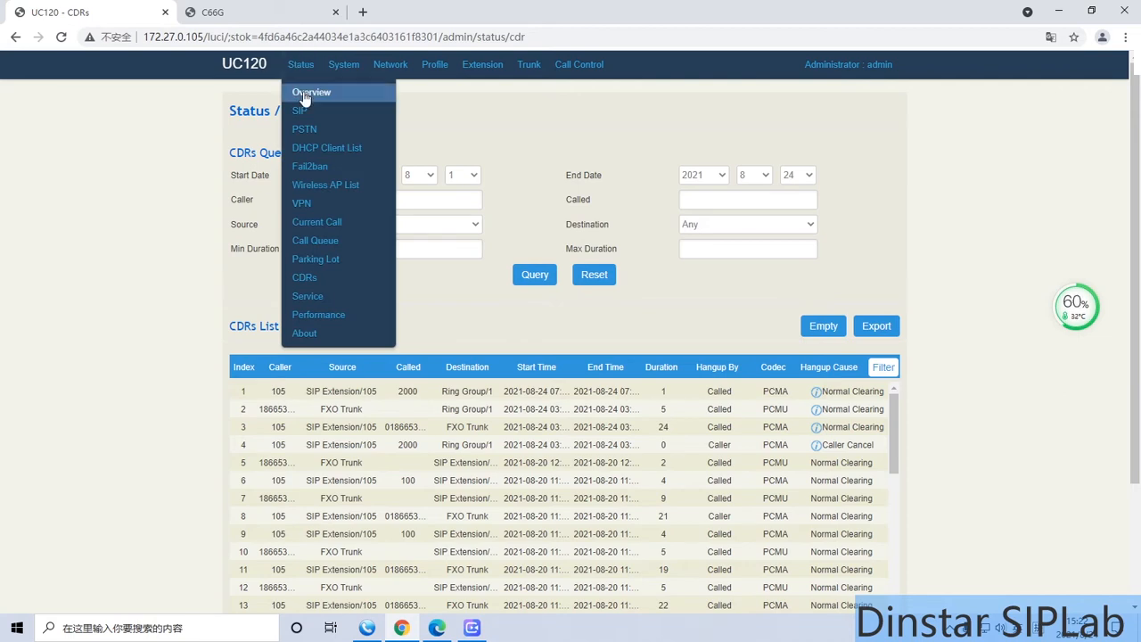
pyautogui.click(303, 94)
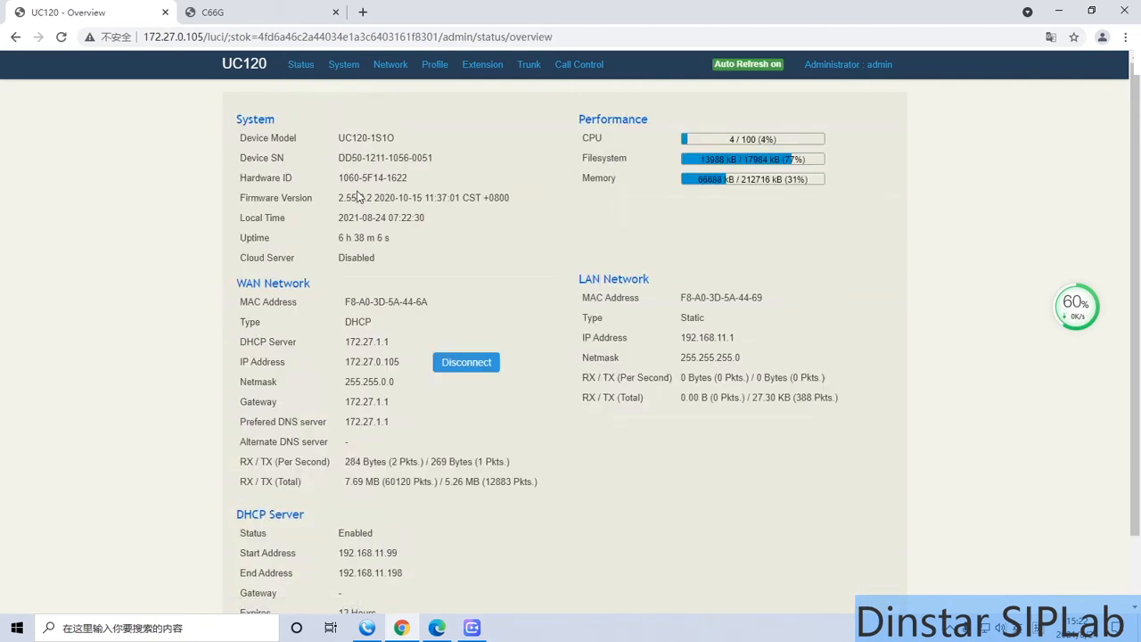
pyautogui.scroll(-1, 357, 196)
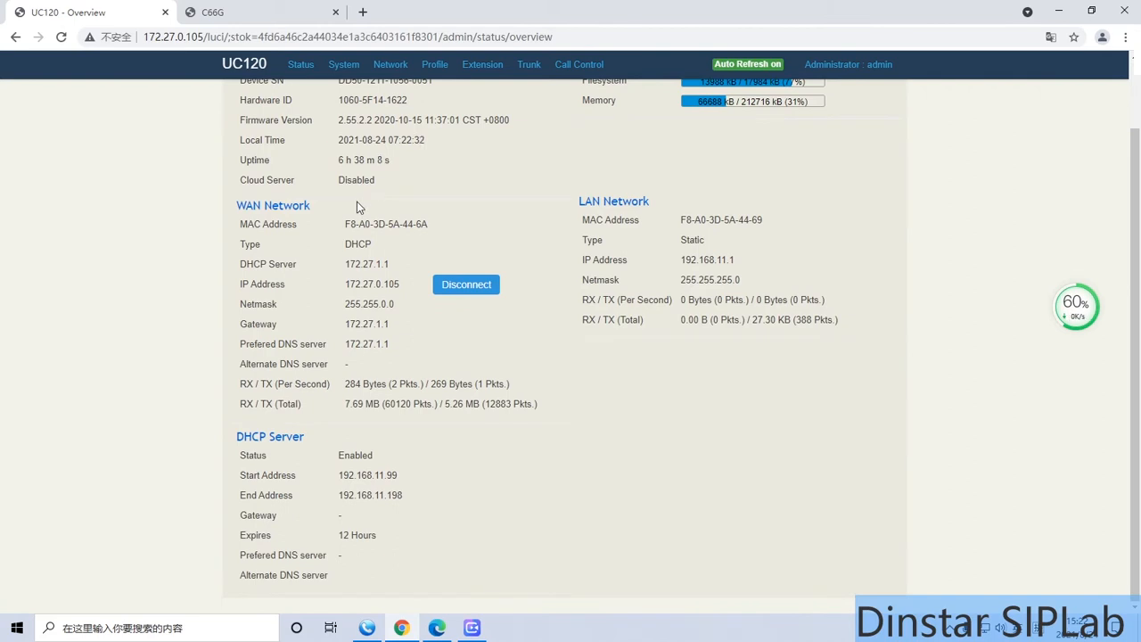
pyautogui.scroll(1, 358, 203)
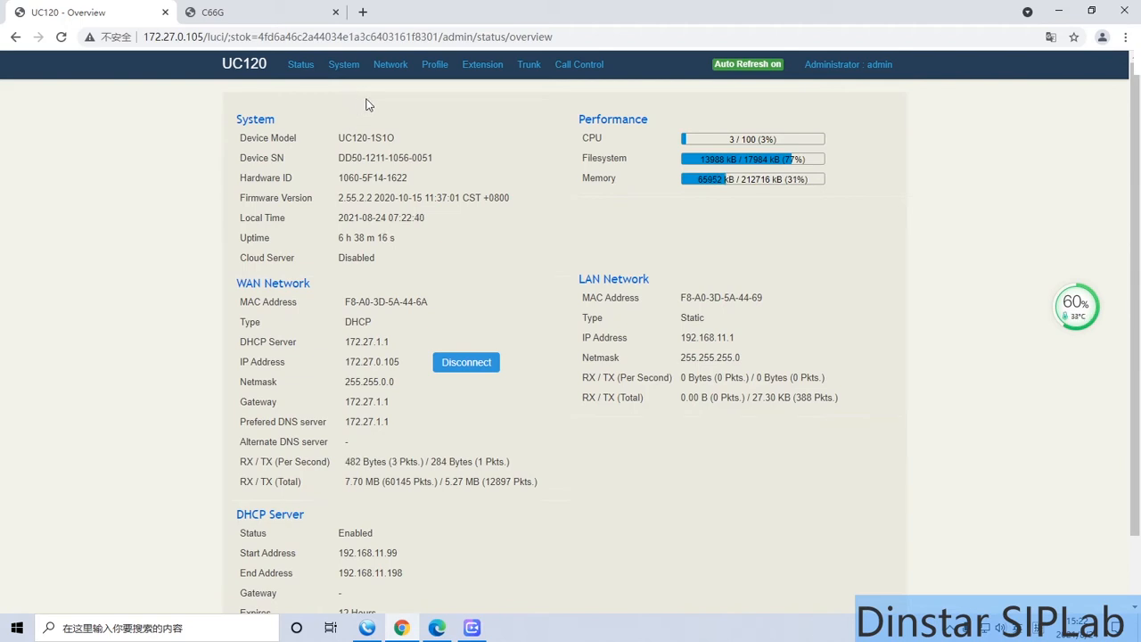
# Start a new SIP extension from the SIP extension list and view its SIP Phone settings
pyautogui.moveTo(482, 72)
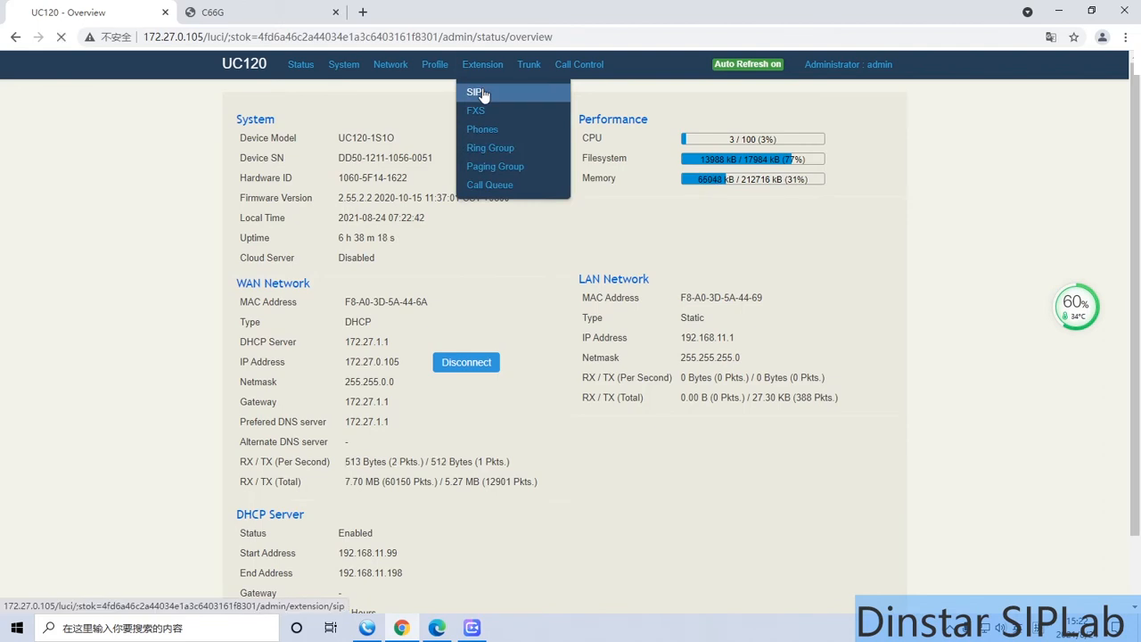
pyautogui.click(478, 92)
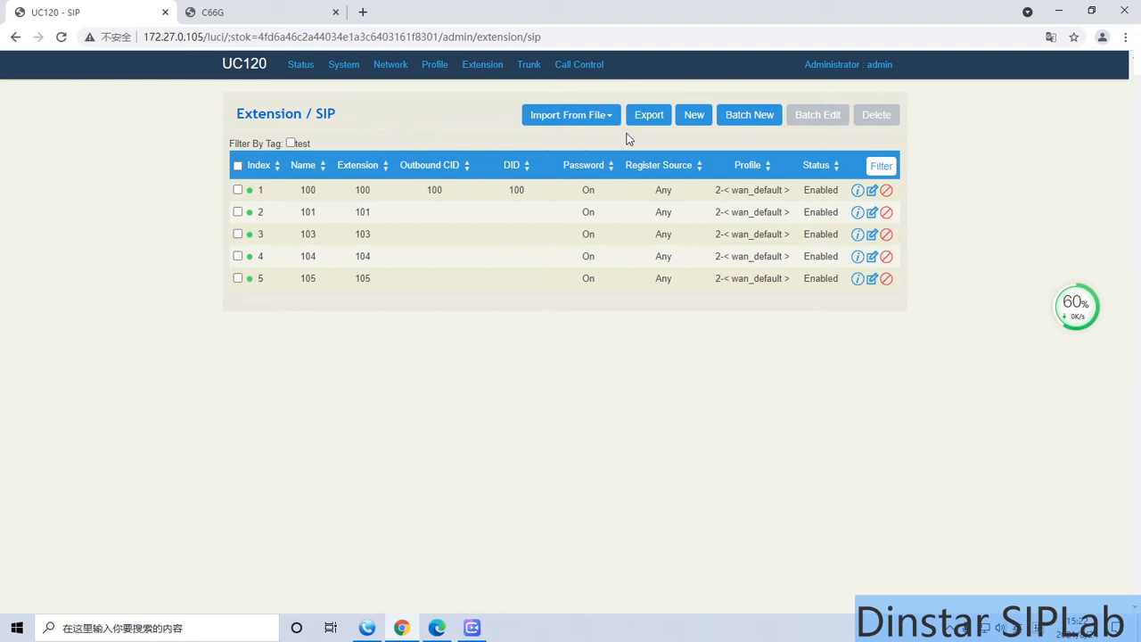
pyautogui.click(696, 119)
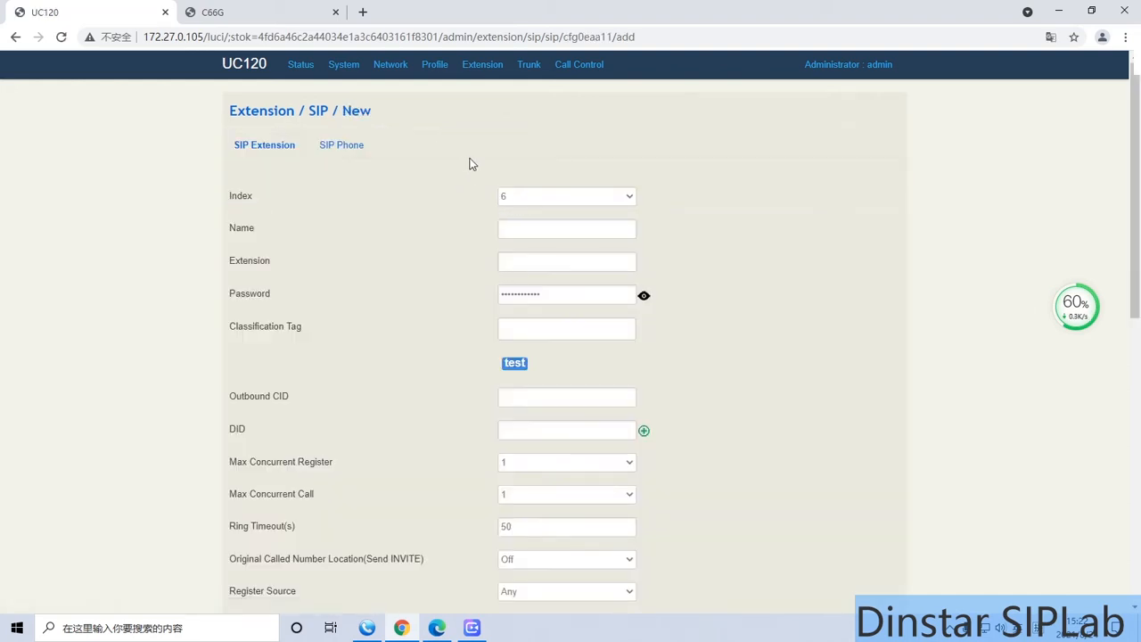
pyautogui.click(354, 146)
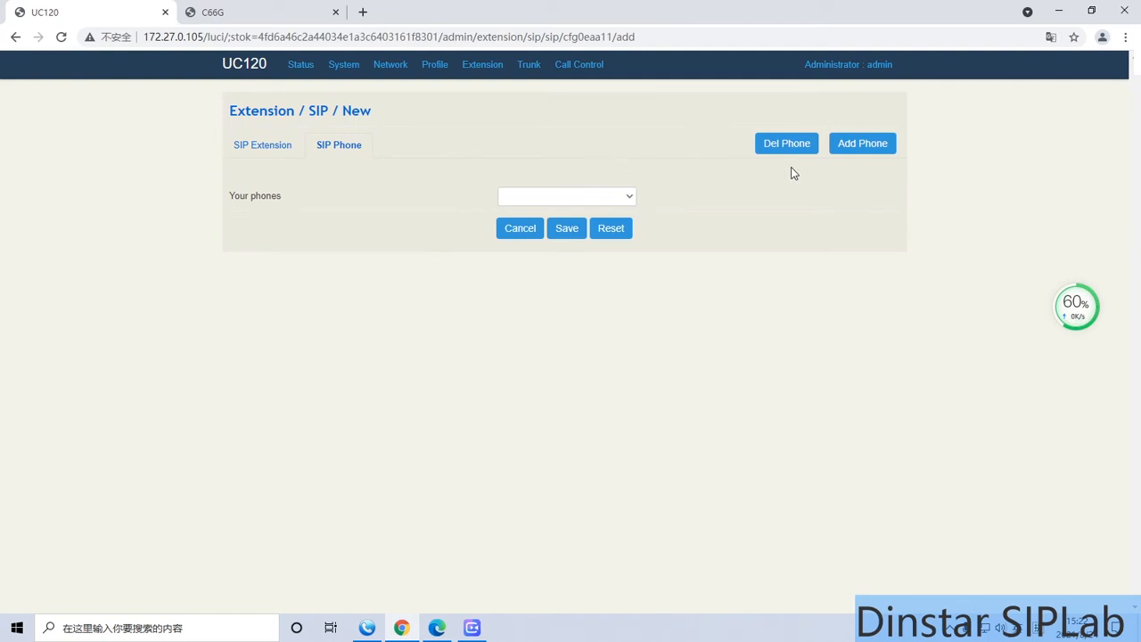
# Try adding a phone with the Dinstar C66G model and cancel without entering a MAC address
pyautogui.click(860, 156)
pyautogui.click(676, 145)
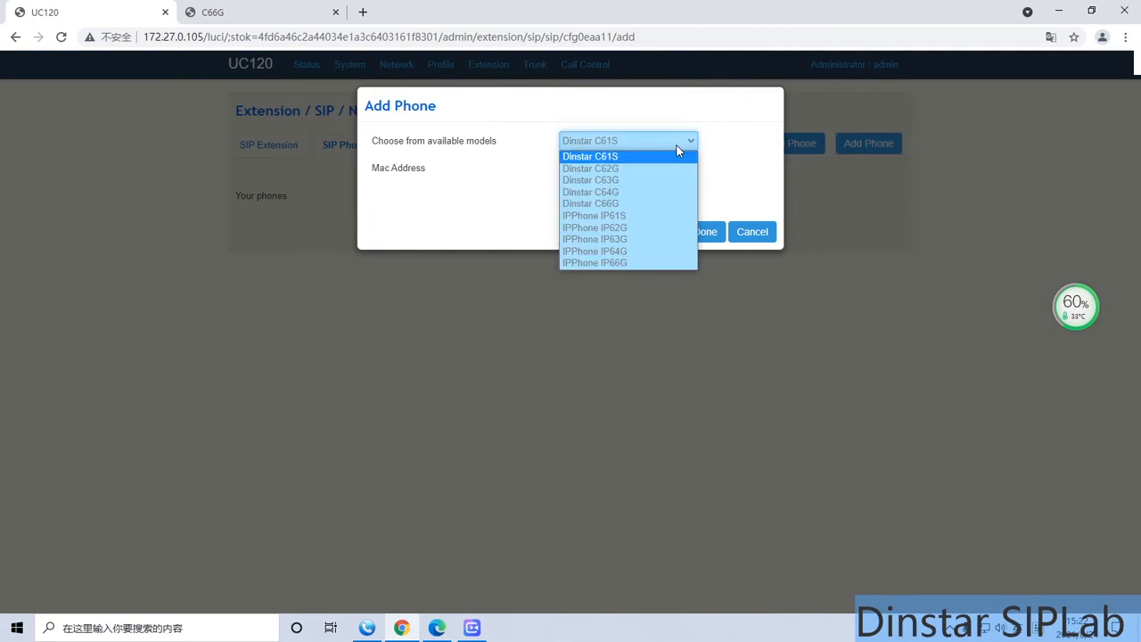
pyautogui.click(627, 203)
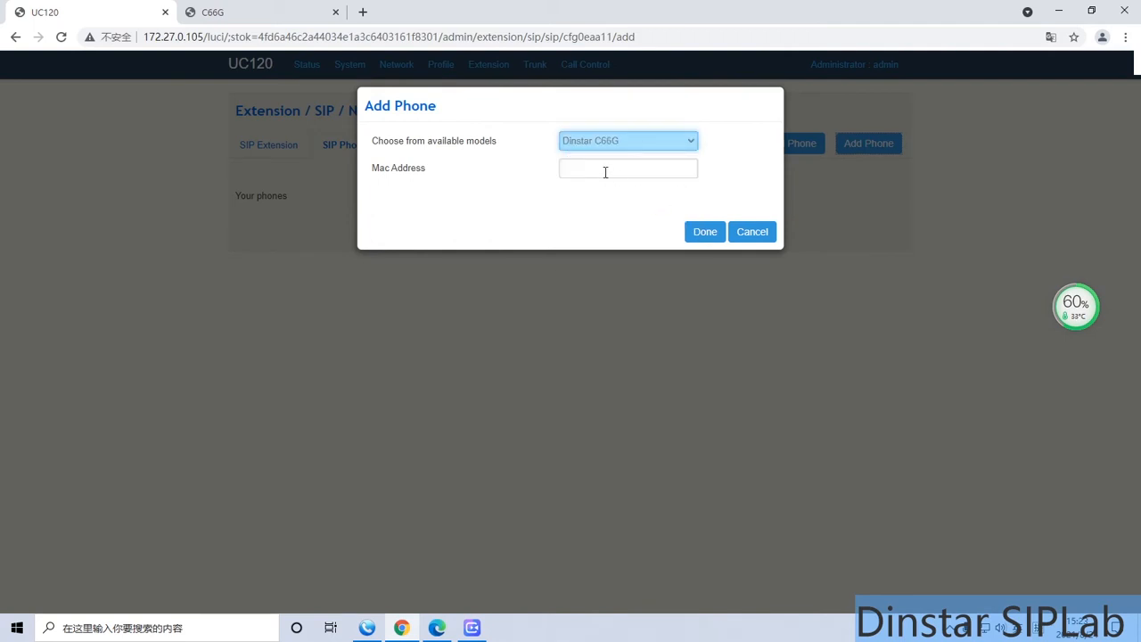
pyautogui.click(752, 233)
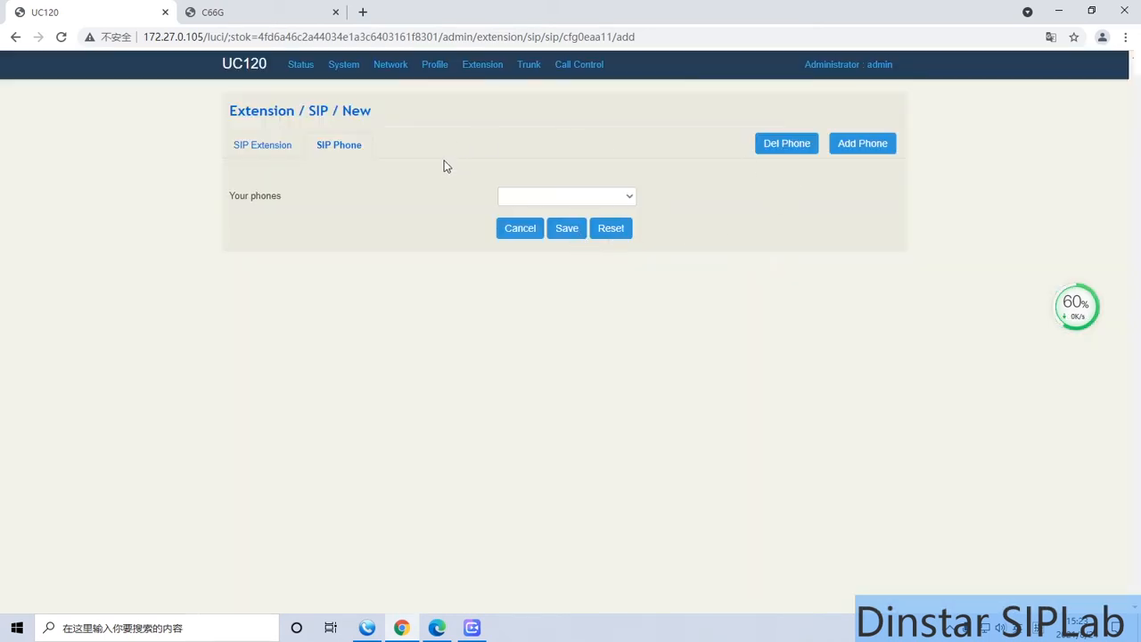
# Check the C66G phone's basic status page for its product, network and account registration information
pyautogui.click(233, 14)
pyautogui.scroll(-1, 475, 214)
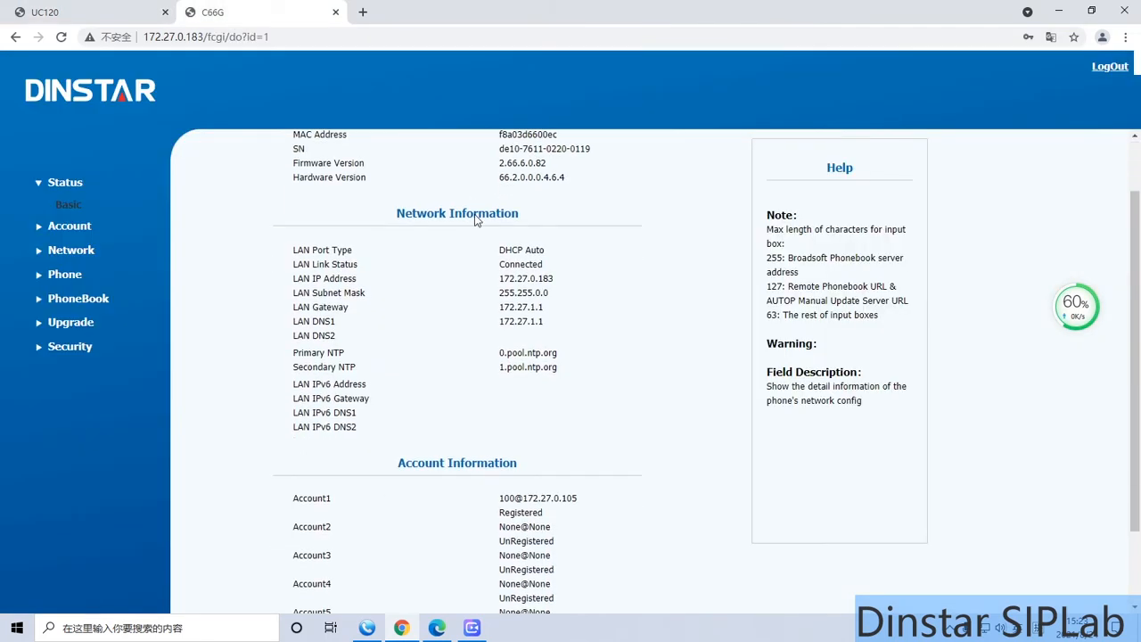
pyautogui.scroll(1, 472, 214)
pyautogui.scroll(-3, 468, 215)
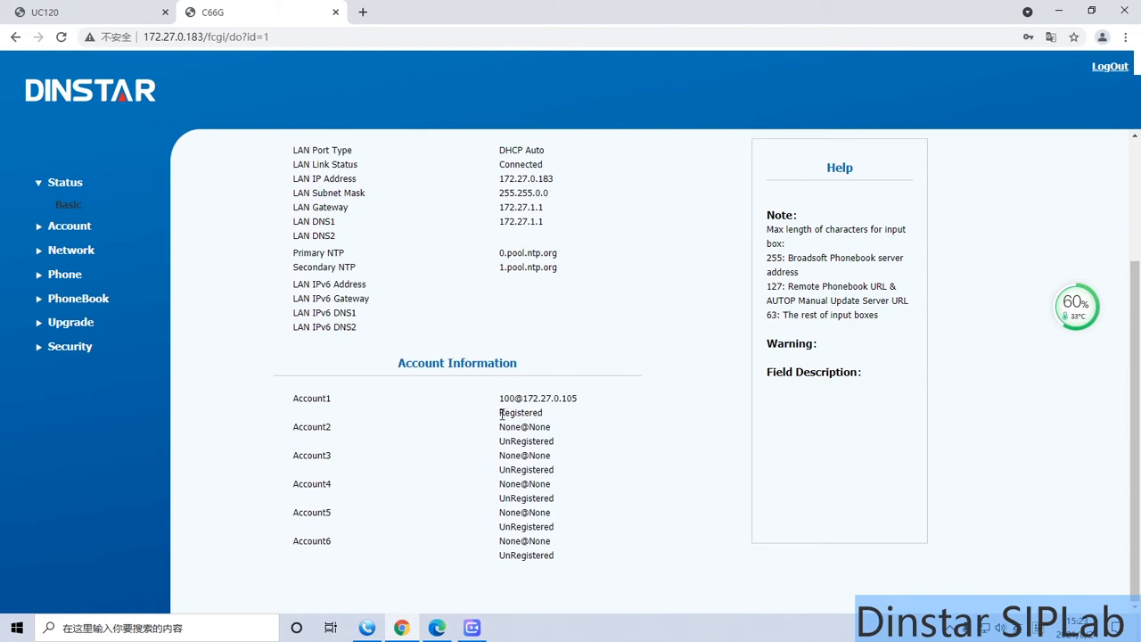
pyautogui.scroll(4, 500, 402)
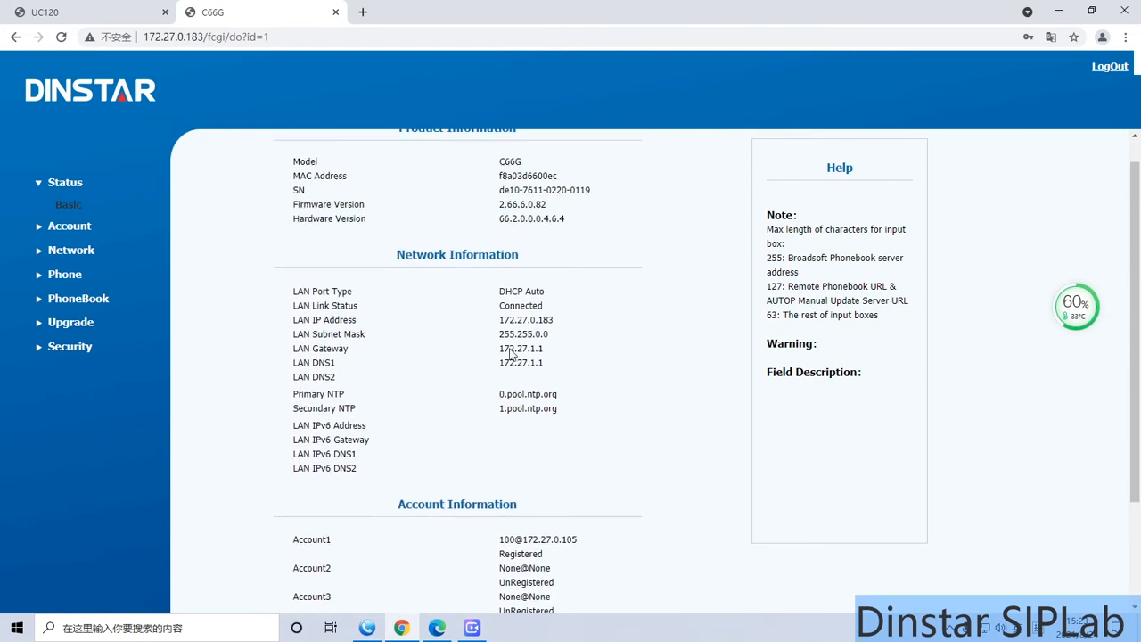
# Return to the UC120 administration page and open the tech support ring group for editing
pyautogui.click(102, 12)
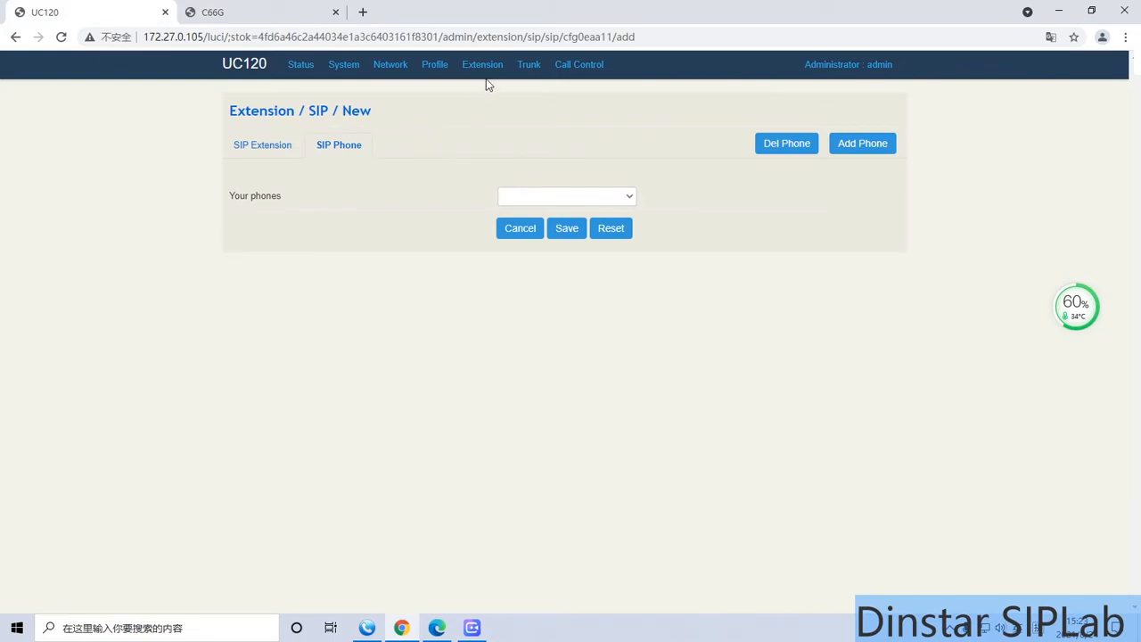
pyautogui.moveTo(482, 64)
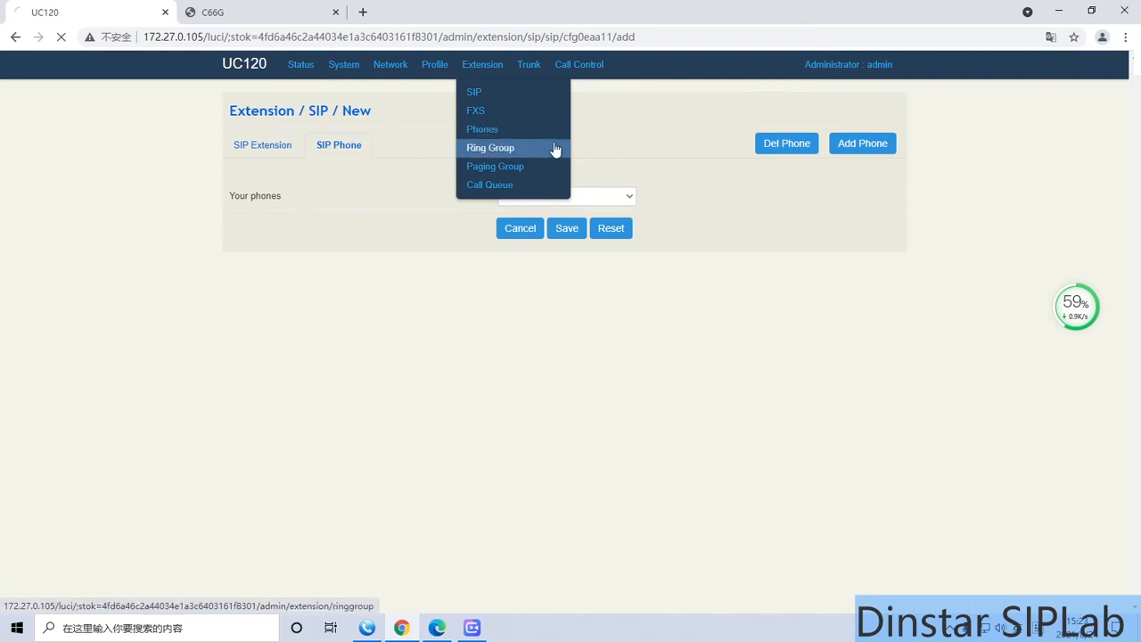
pyautogui.click(535, 131)
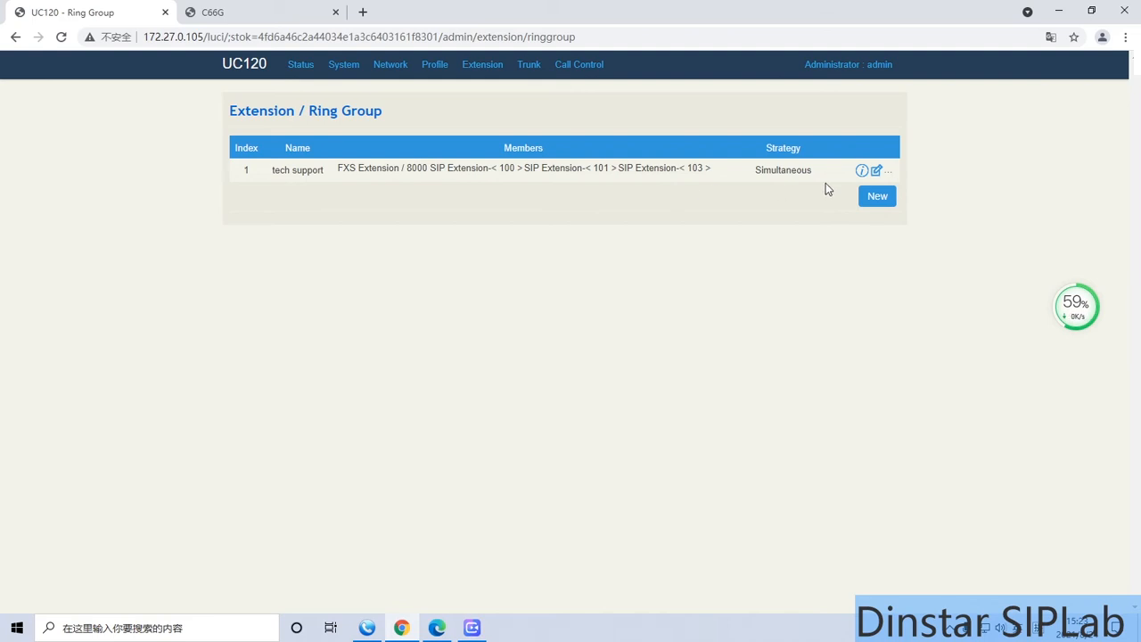
pyautogui.click(877, 170)
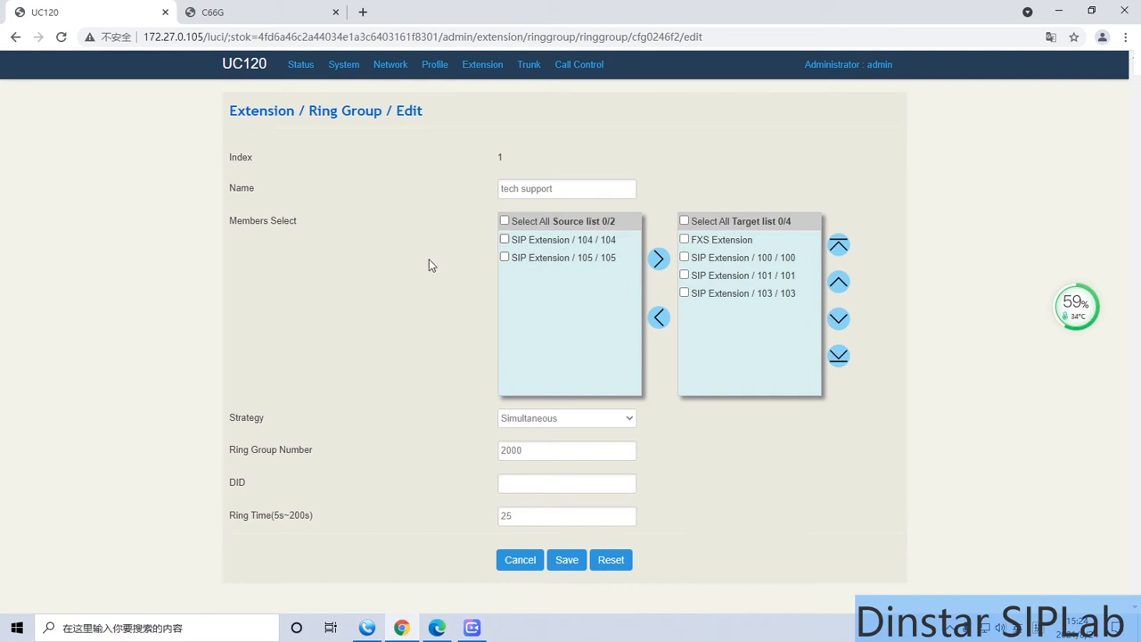
# Replace SIP extension 103 with extension 105 in the ring group's members and look through the strategy options
pyautogui.click(718, 297)
pyautogui.click(658, 318)
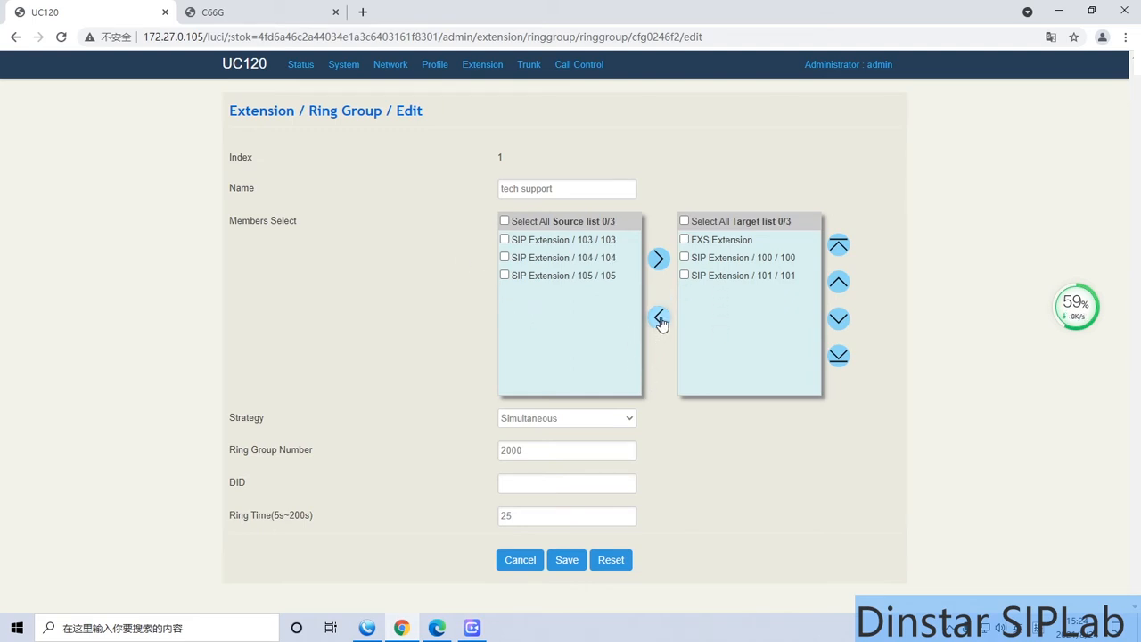
pyautogui.click(576, 282)
pyautogui.click(660, 263)
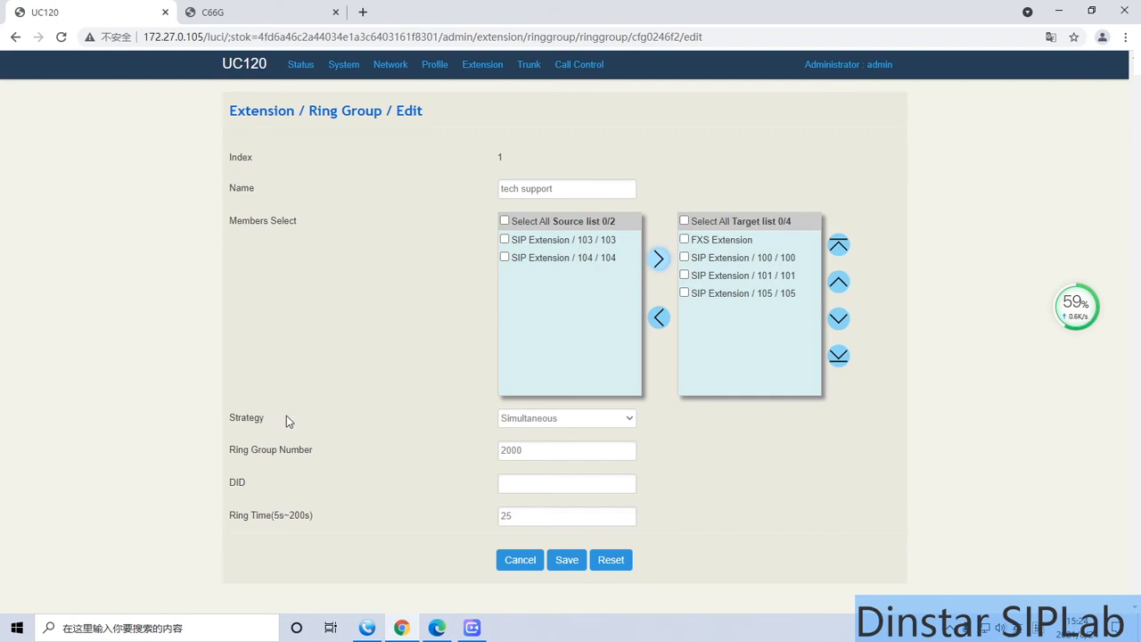
pyautogui.click(628, 420)
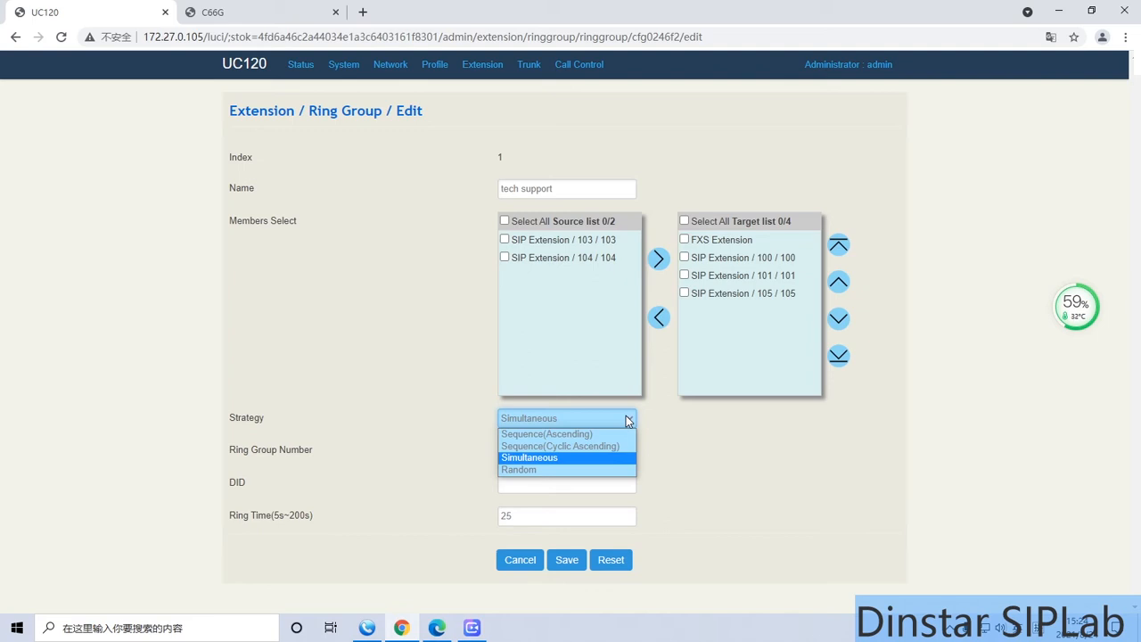
pyautogui.click(307, 432)
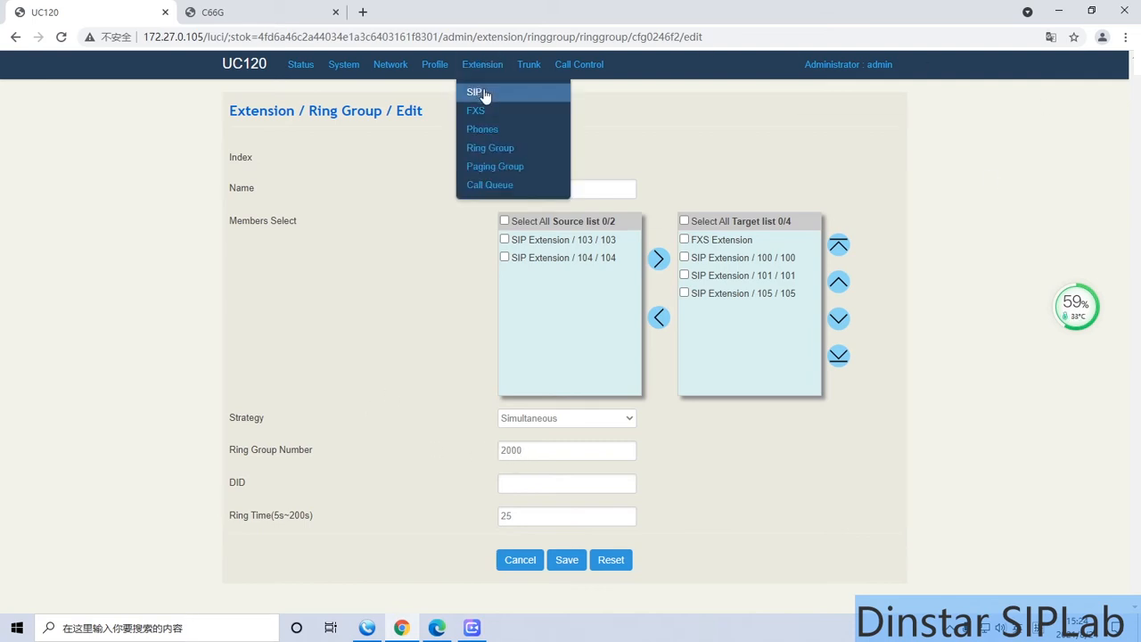
# Open the FXO trunk on port 1 for editing and review its settings
pyautogui.moveTo(528, 73)
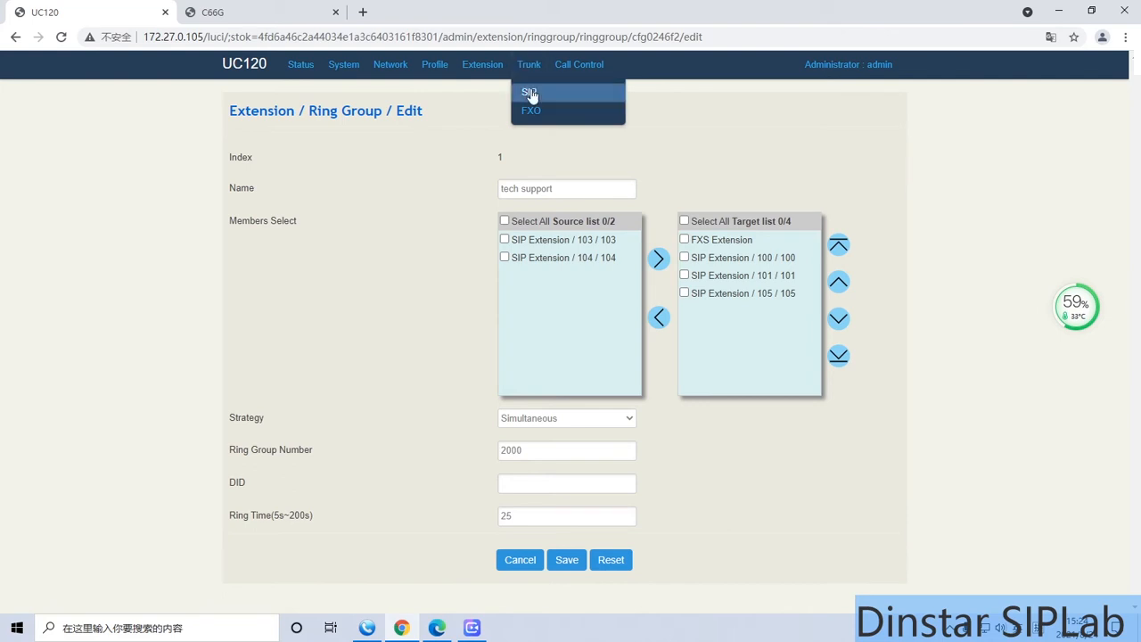
pyautogui.click(531, 111)
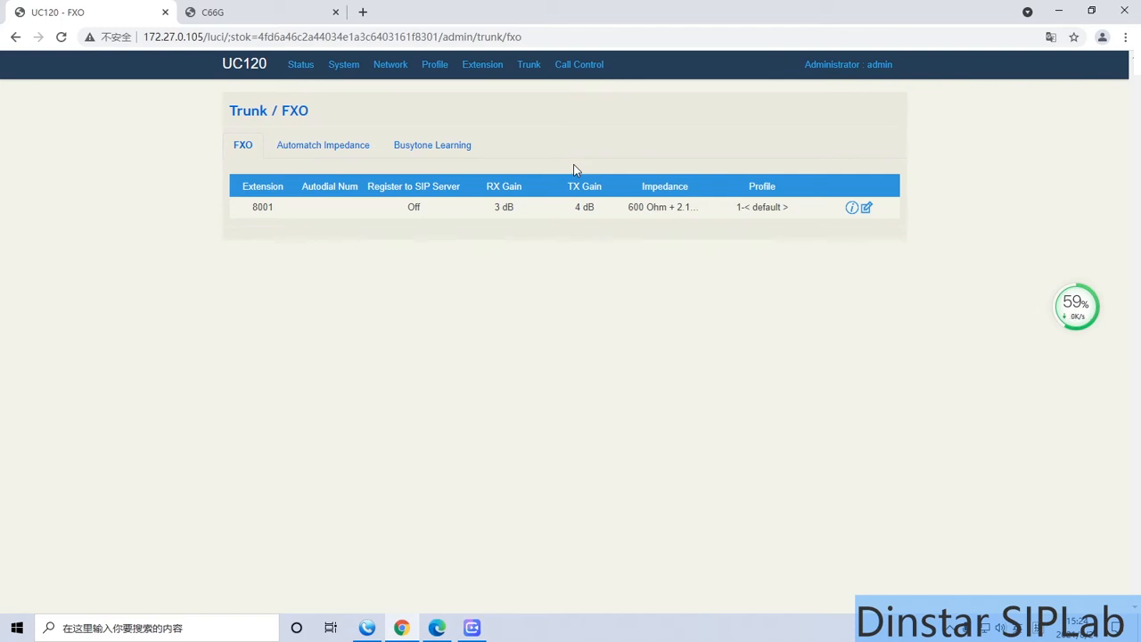
pyautogui.click(866, 207)
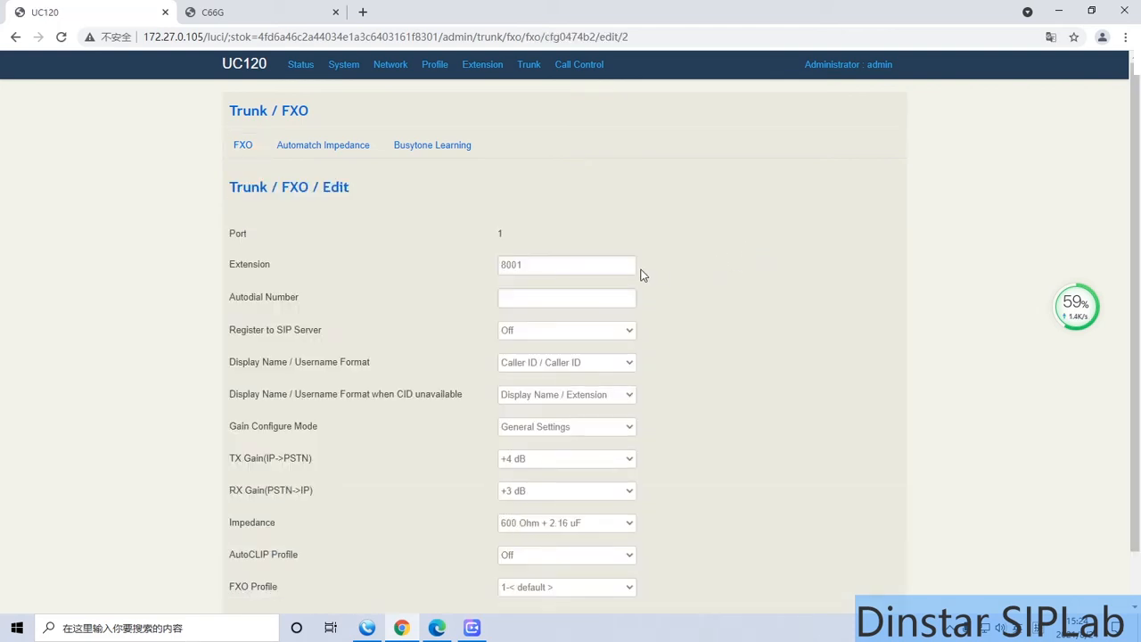
pyautogui.scroll(-1, 642, 273)
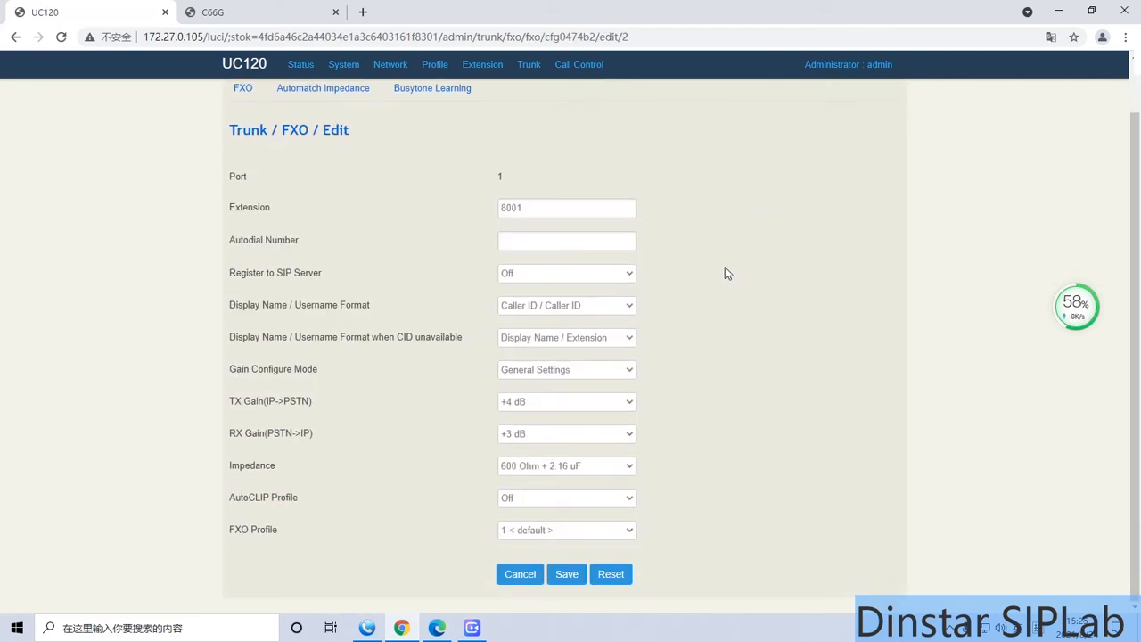
# Leave the FXO trunk settings and look at the list of SIP trunks
pyautogui.scroll(1, 721, 273)
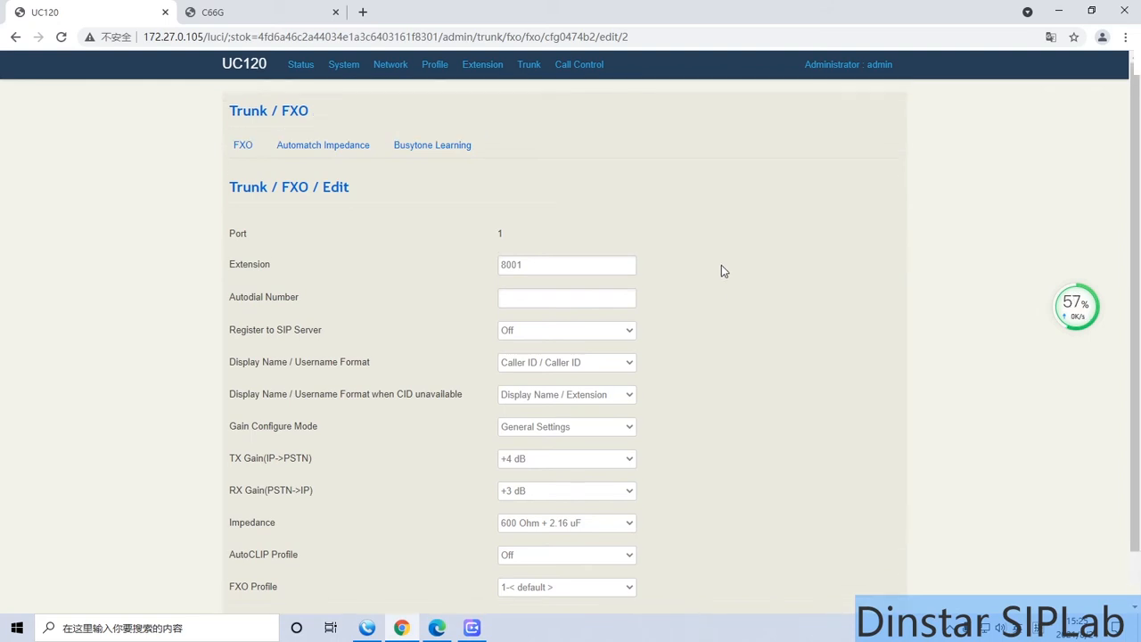
pyautogui.moveTo(539, 72)
pyautogui.click(535, 93)
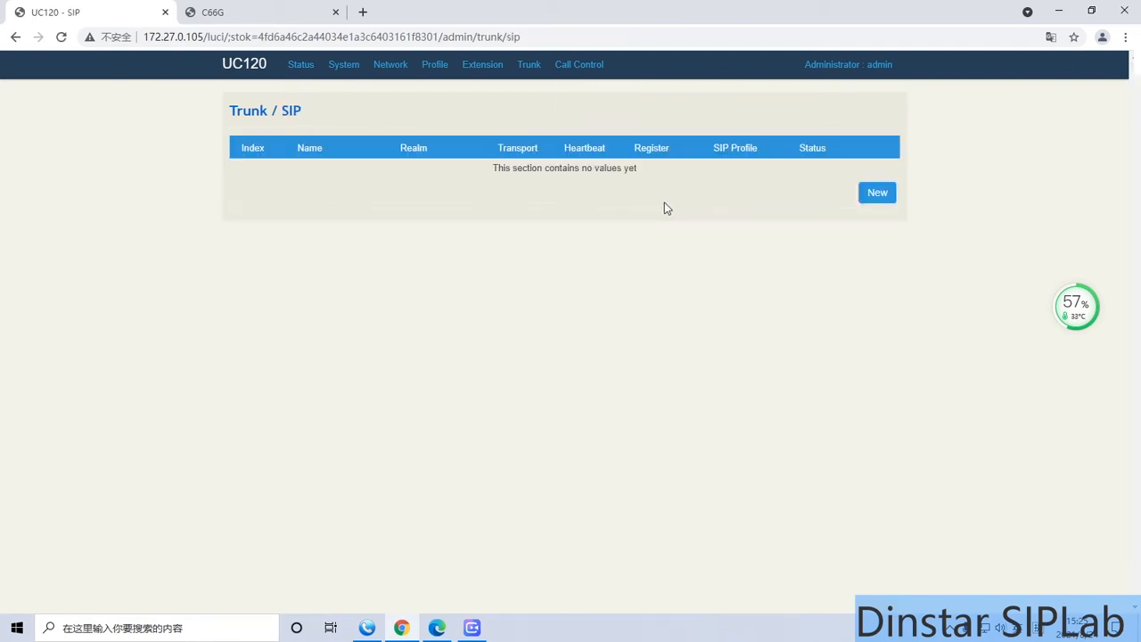
# Open the call control routes and consult step 5 of the setup guide PDF in Edge before returning to Chrome
pyautogui.moveTo(586, 69)
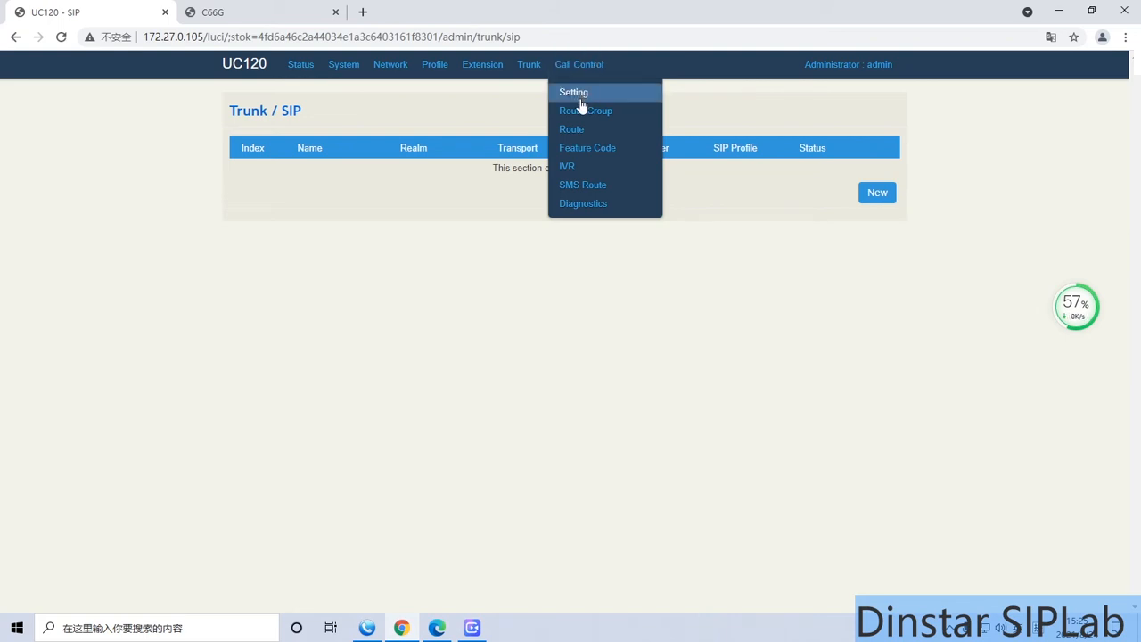
pyautogui.click(571, 129)
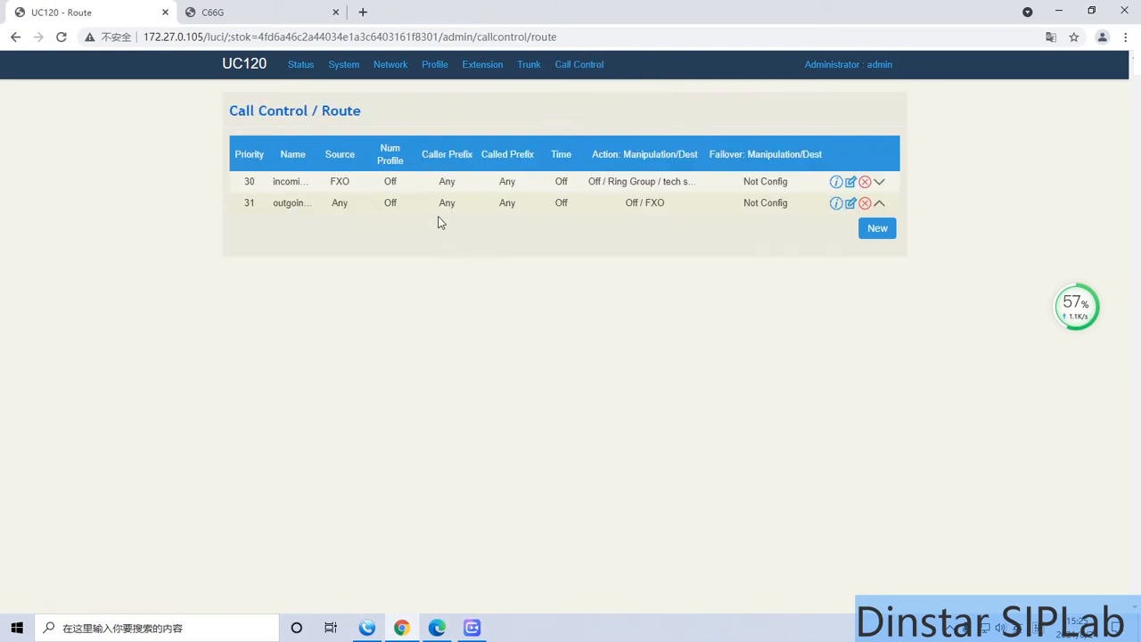
pyautogui.click(437, 627)
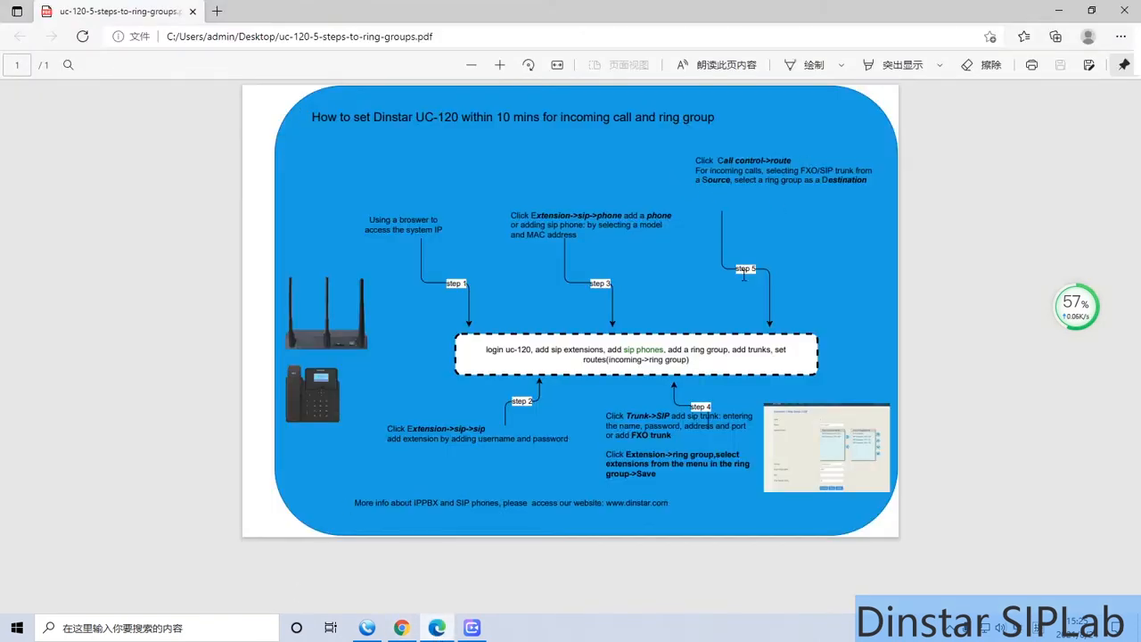
pyautogui.click(401, 627)
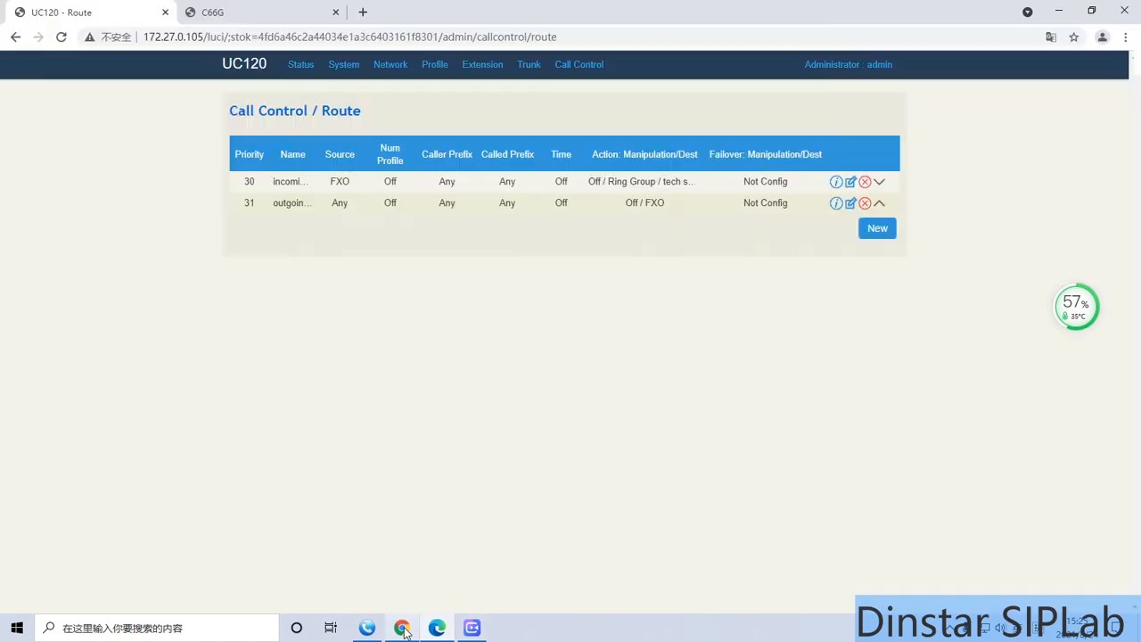
# Edit the incoming call route from the FXO trunk, set its destination to Ring Group / tech support and save it
pyautogui.moveTo(840, 188)
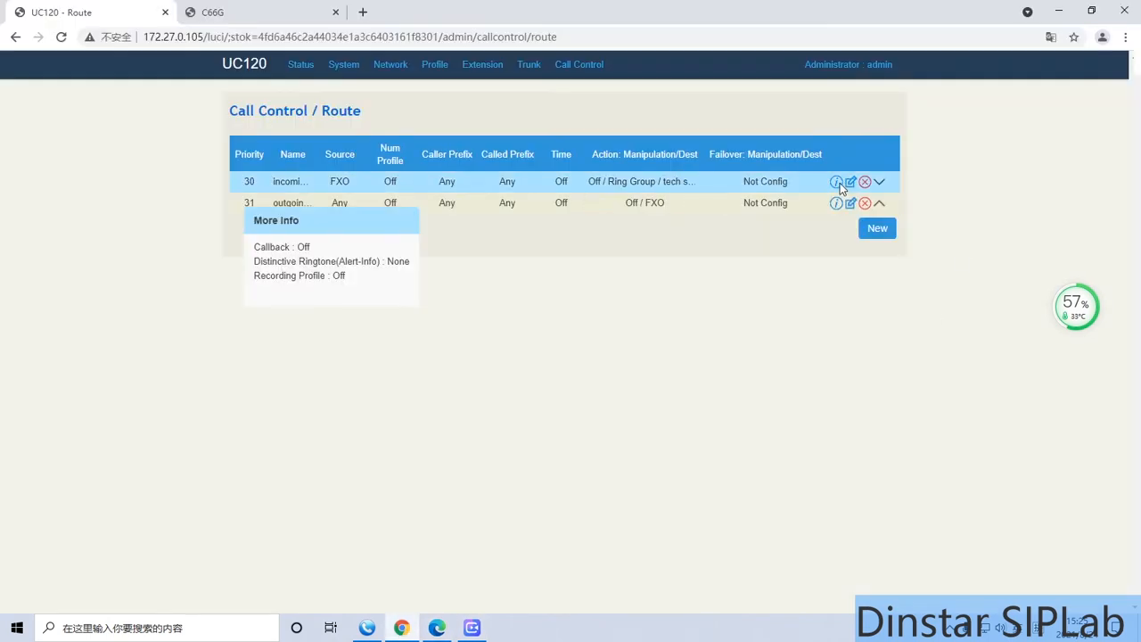
pyautogui.click(851, 182)
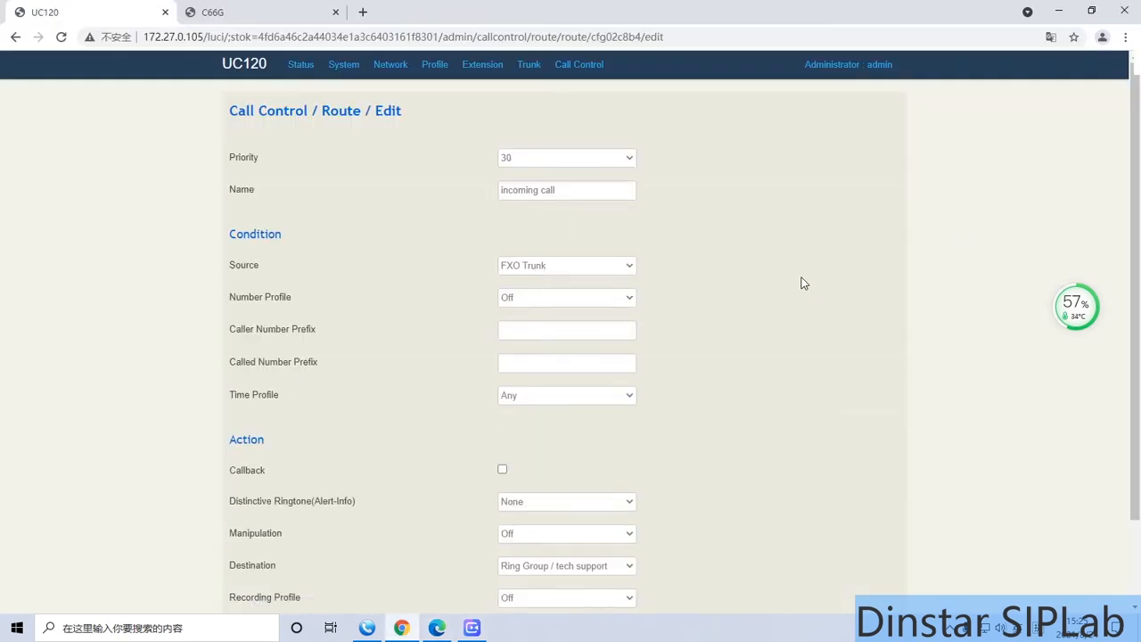
pyautogui.scroll(-2, 790, 282)
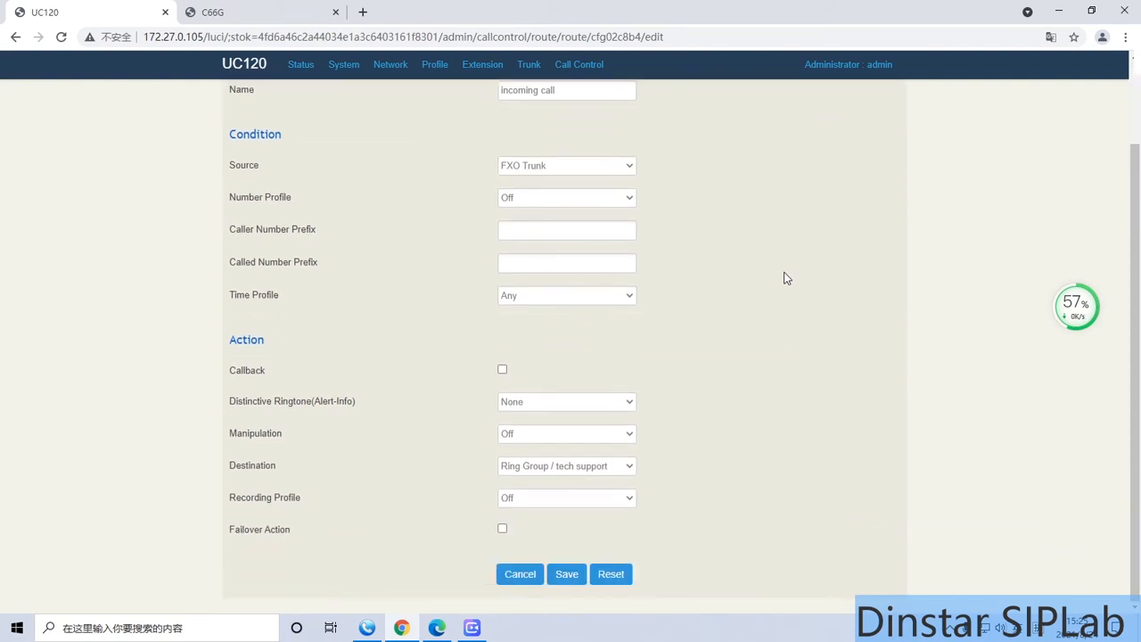
pyautogui.scroll(2, 650, 367)
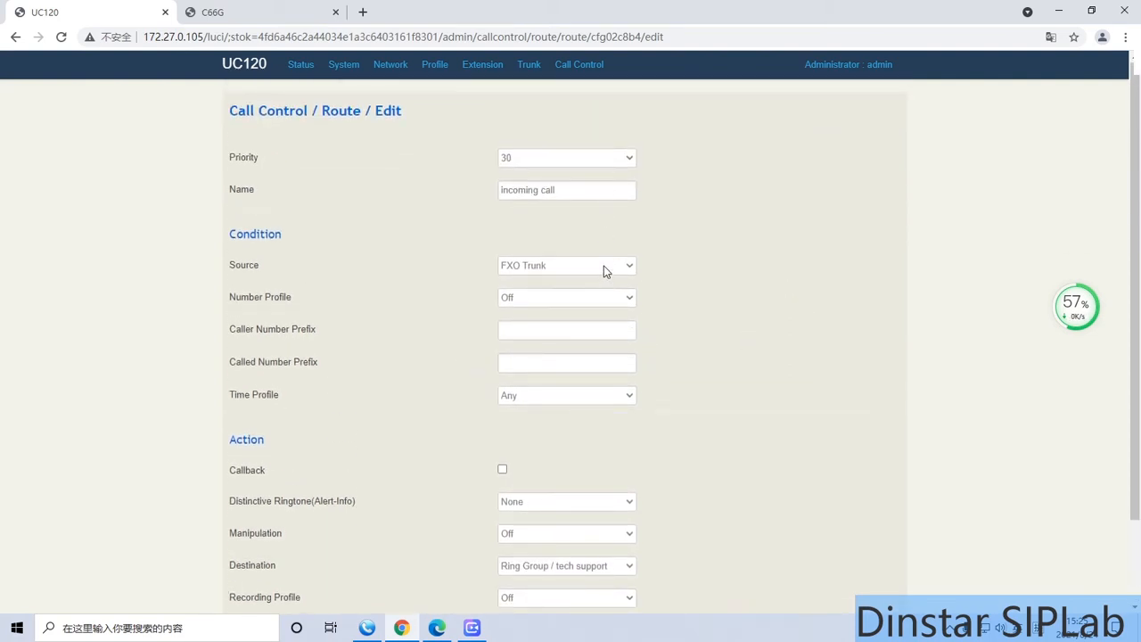
pyautogui.scroll(-2, 509, 334)
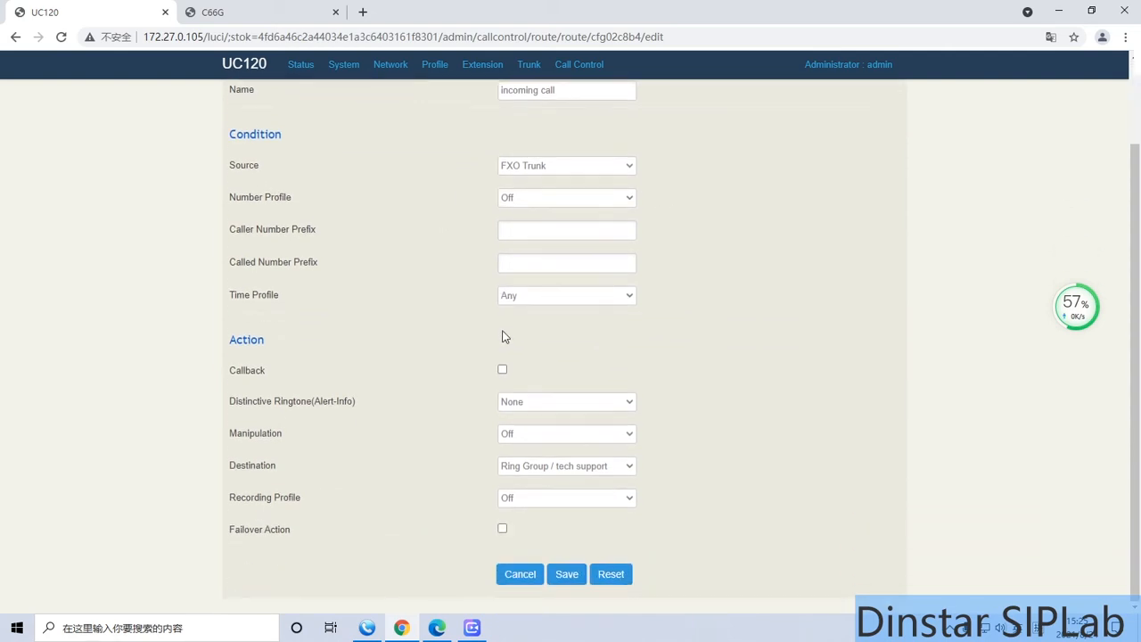
pyautogui.click(601, 468)
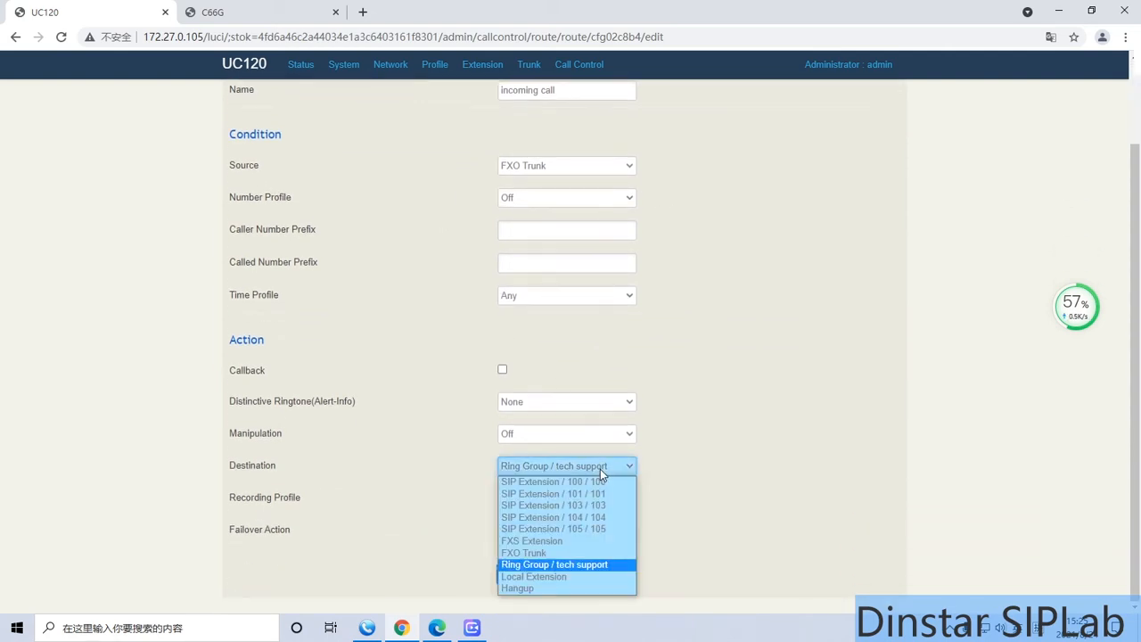
pyautogui.click(586, 565)
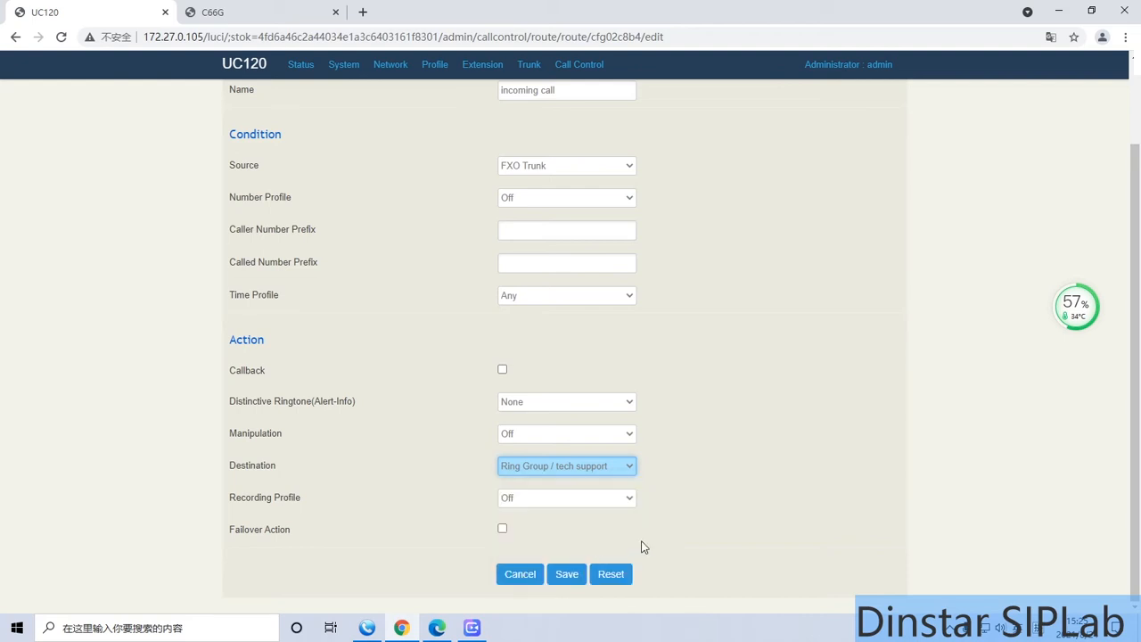
pyautogui.click(576, 573)
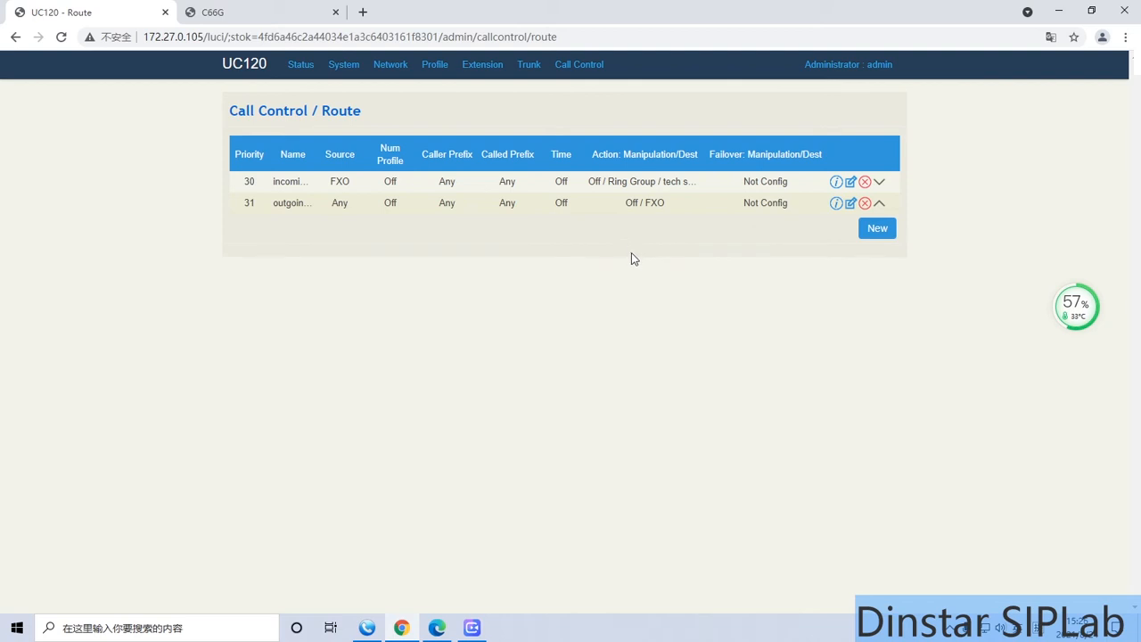
# Switch to MicroSIP, review the account settings for extension 105 and save the account
pyautogui.click(367, 628)
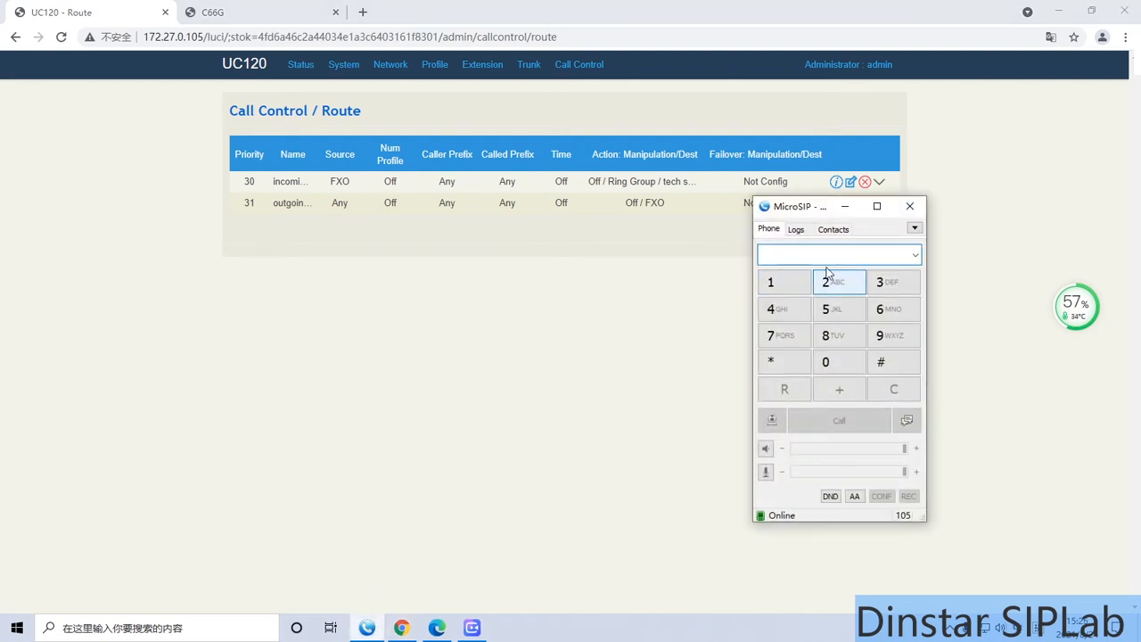
pyautogui.click(914, 228)
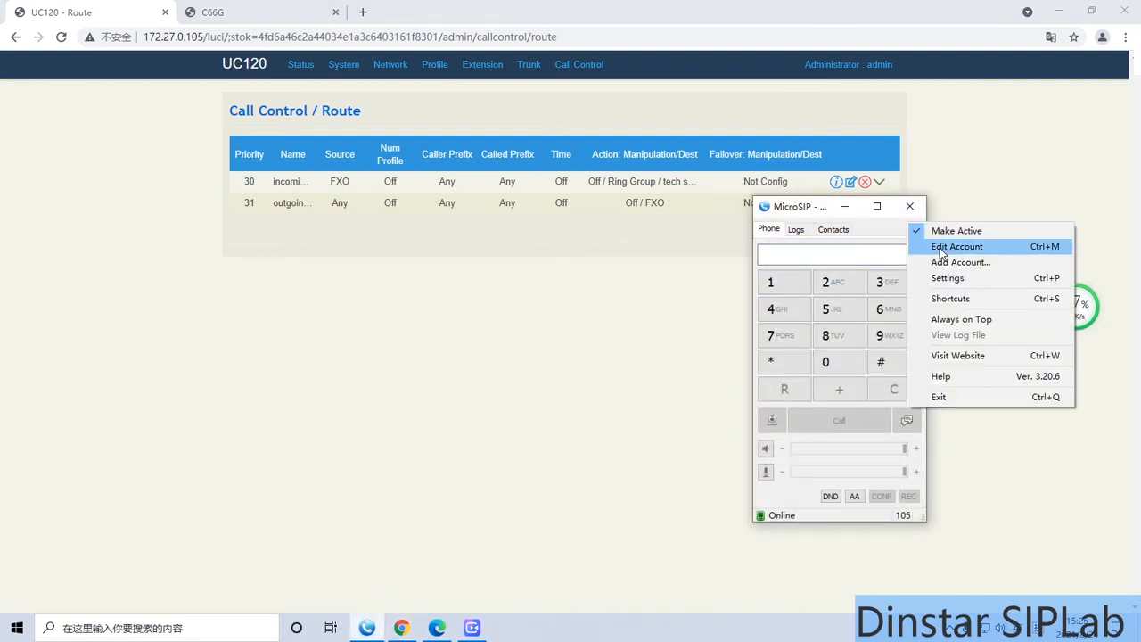
pyautogui.click(941, 253)
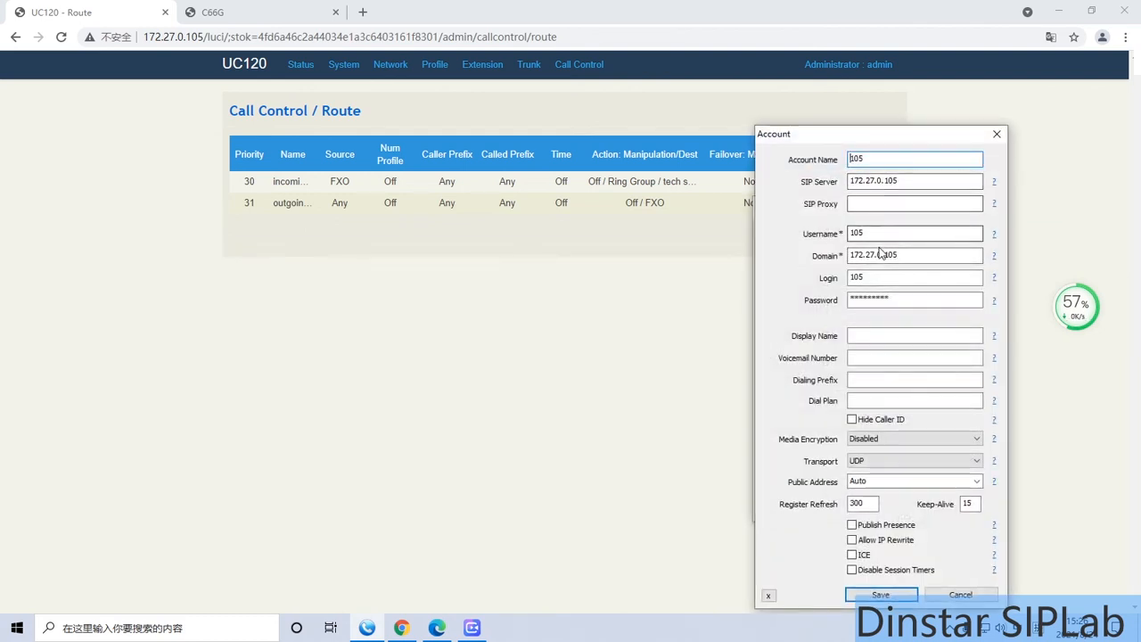
pyautogui.click(851, 598)
# Place a test call to the ring group number 2000 from the softphone
pyautogui.click(845, 290)
pyautogui.click(838, 365)
pyautogui.click(841, 366)
pyautogui.click(840, 368)
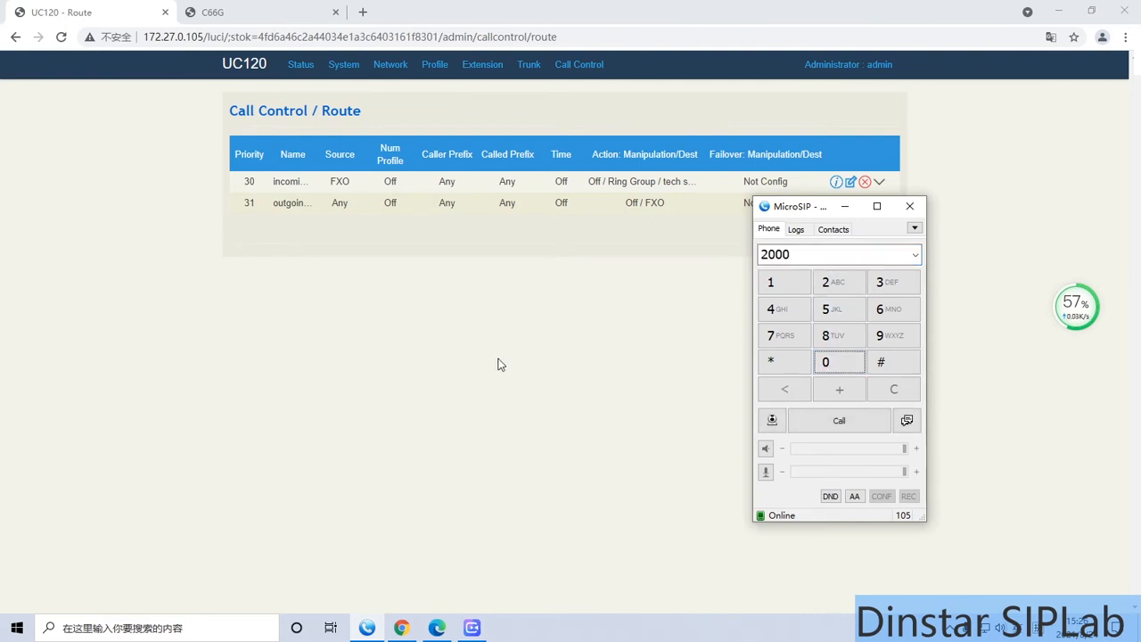
pyautogui.click(825, 421)
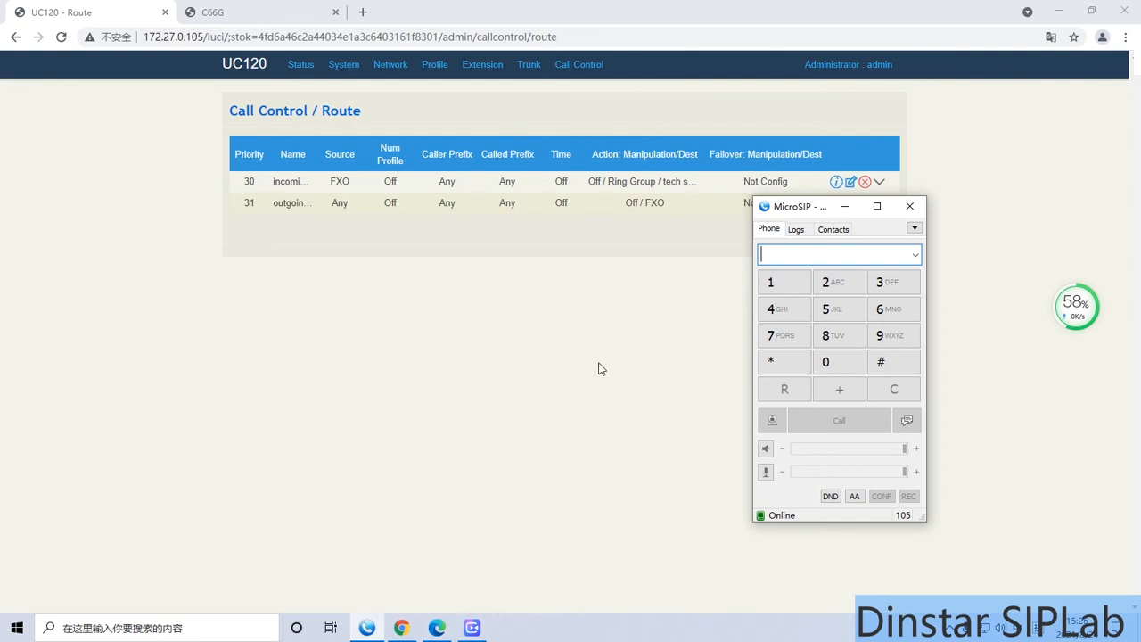
# Return to the UC120 administration page and check the registration status of the SIP extensions
pyautogui.click(644, 347)
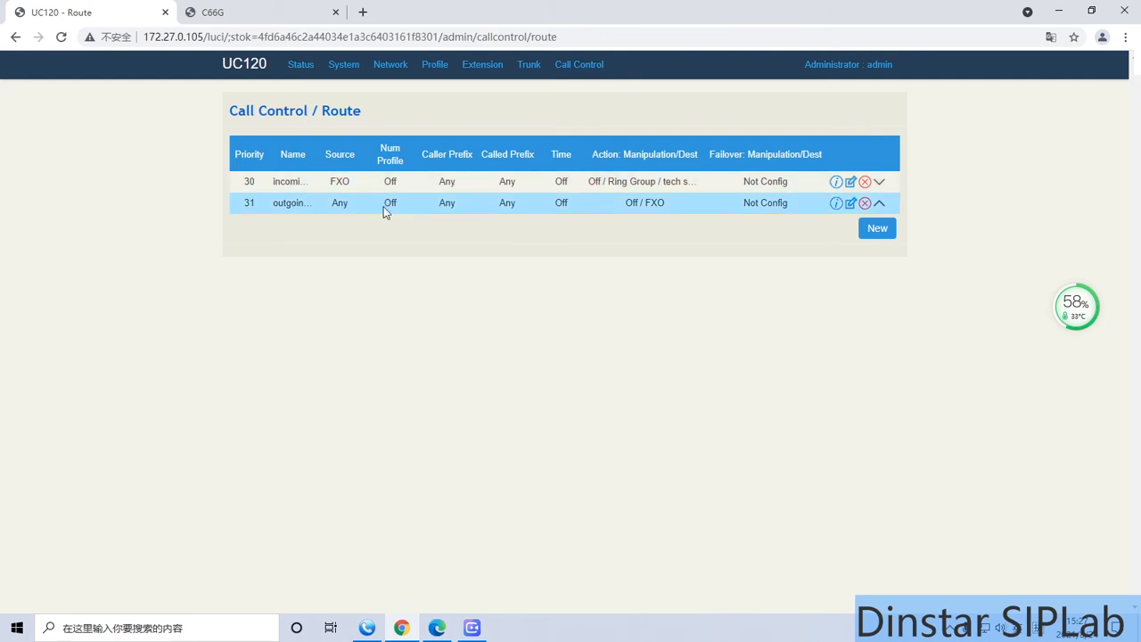
pyautogui.moveTo(300, 69)
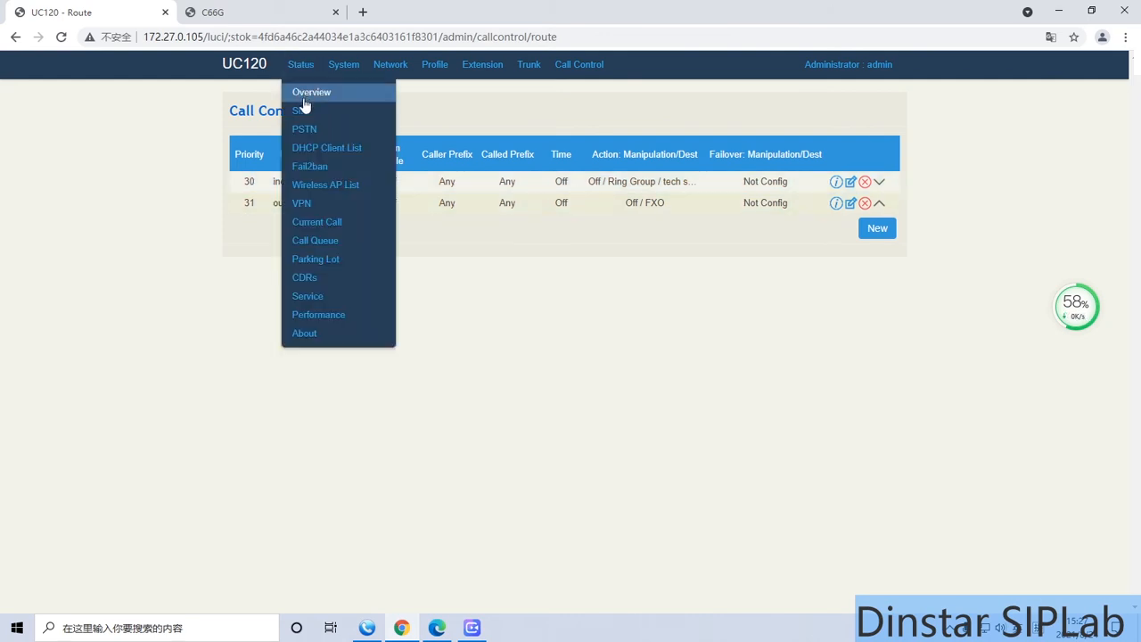
pyautogui.click(300, 112)
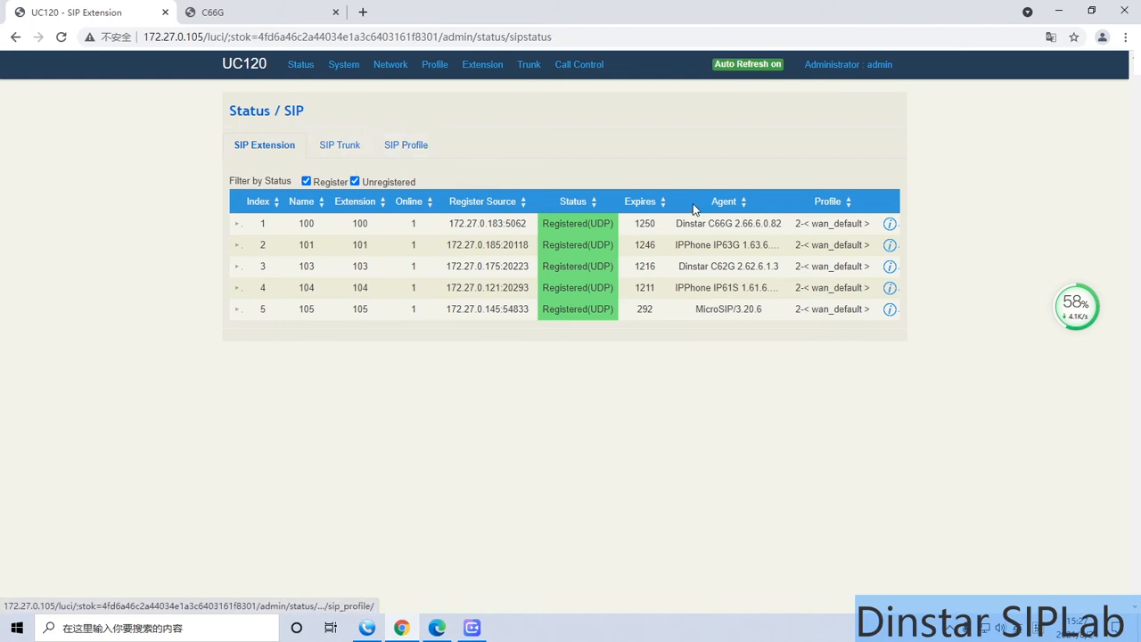
# Open the call detail records and bring the list of calls into view
pyautogui.moveTo(313, 70)
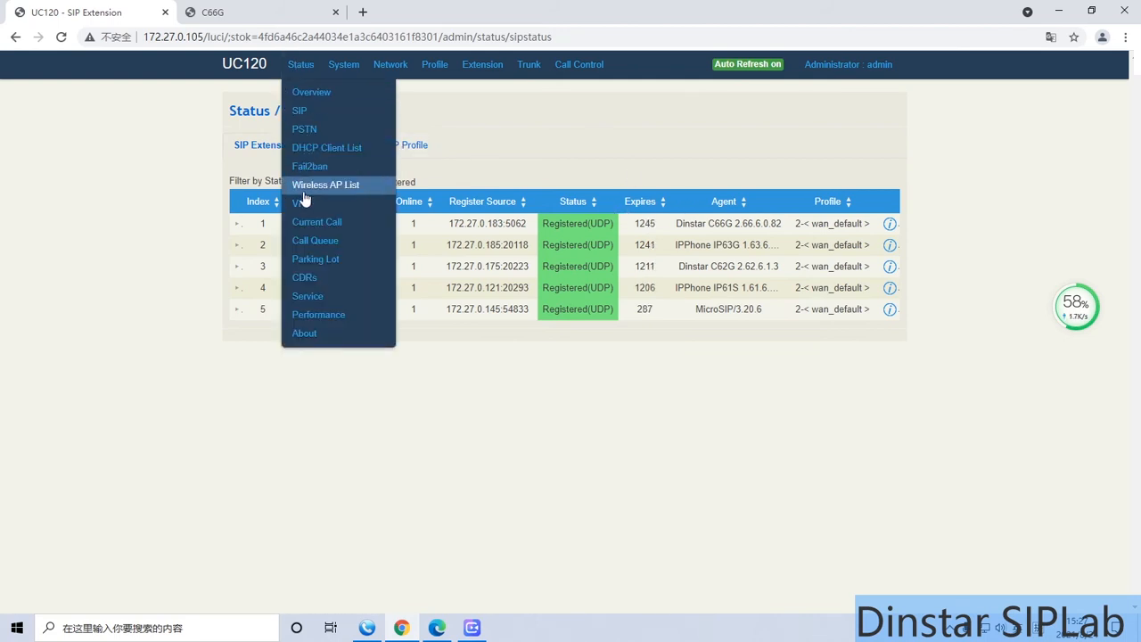
pyautogui.click(314, 279)
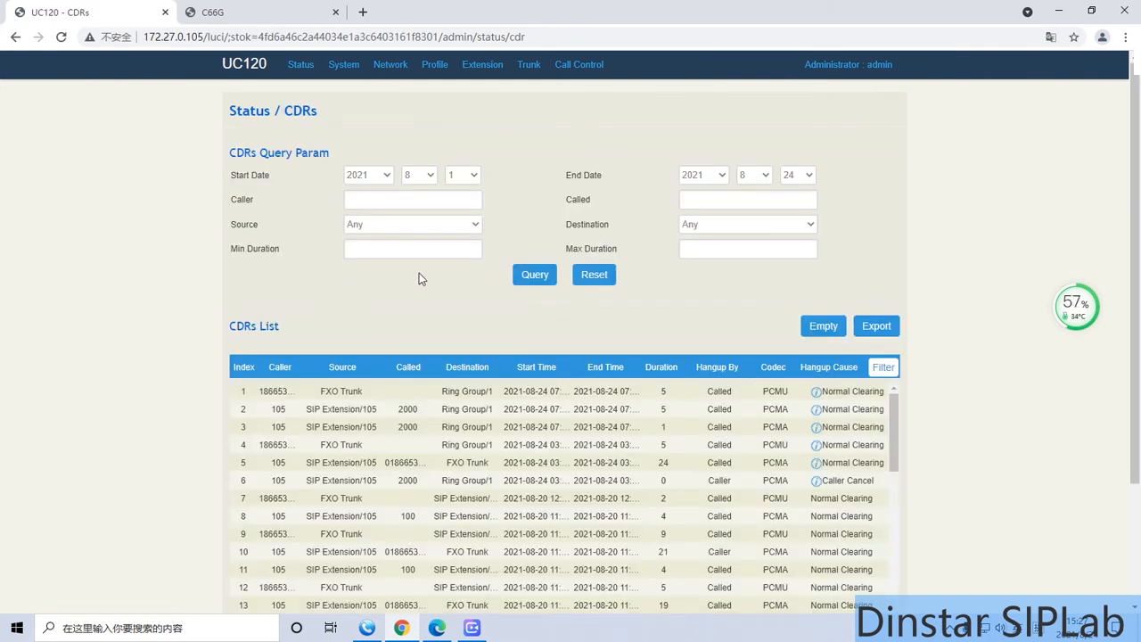
pyautogui.scroll(-2, 418, 271)
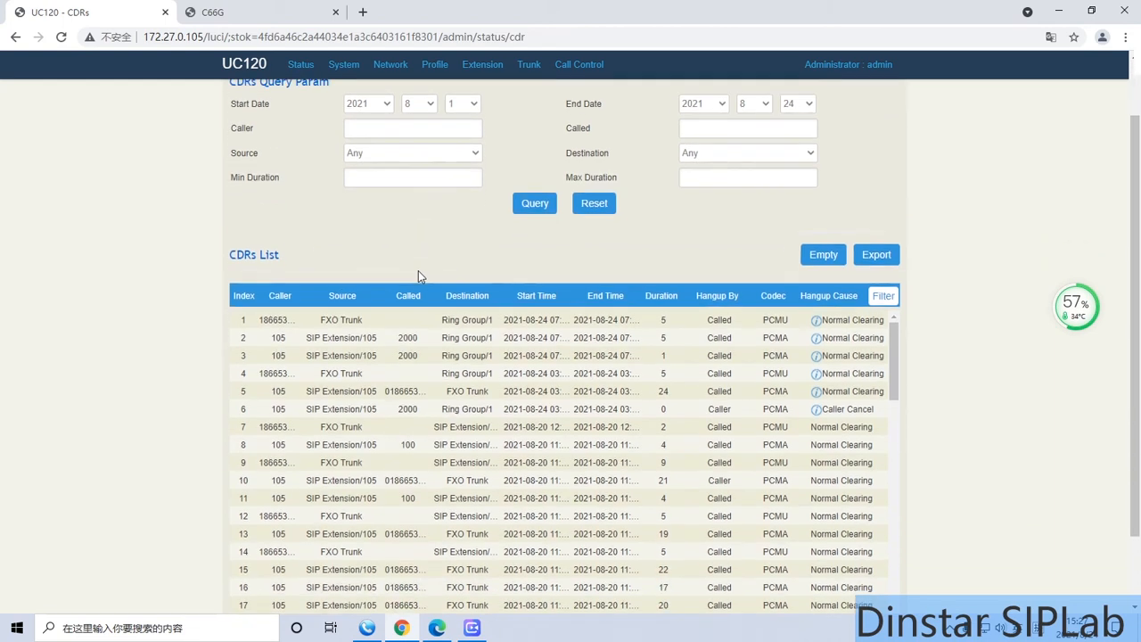
# Inspect the newest FXO trunk call record, including its signaling flow and FXO trunk log
pyautogui.moveTo(348, 320)
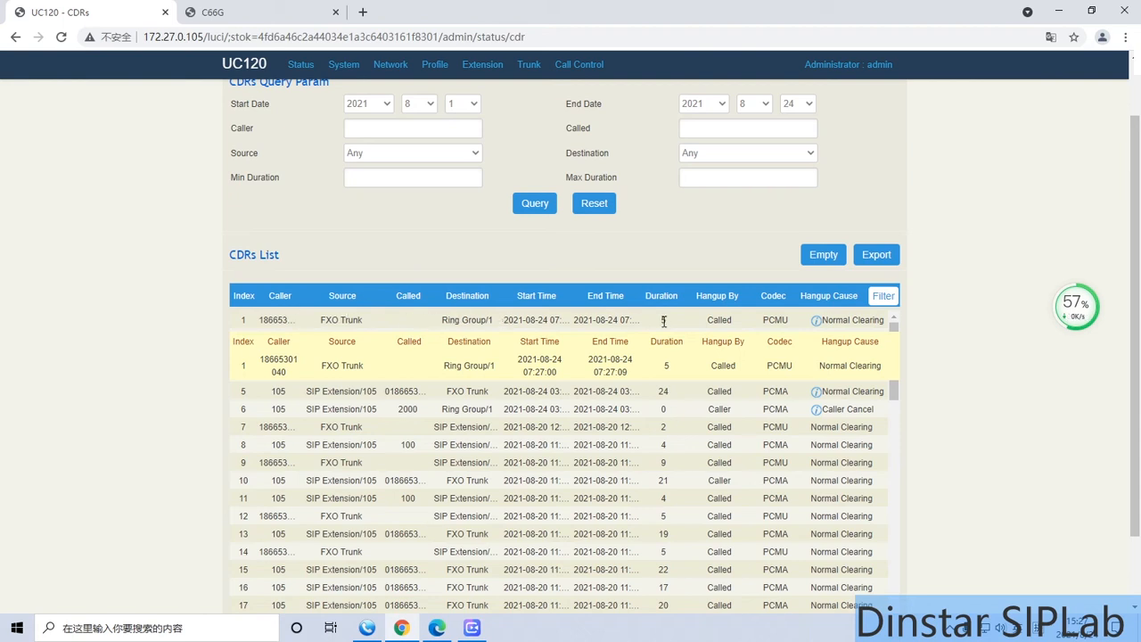
pyautogui.click(816, 320)
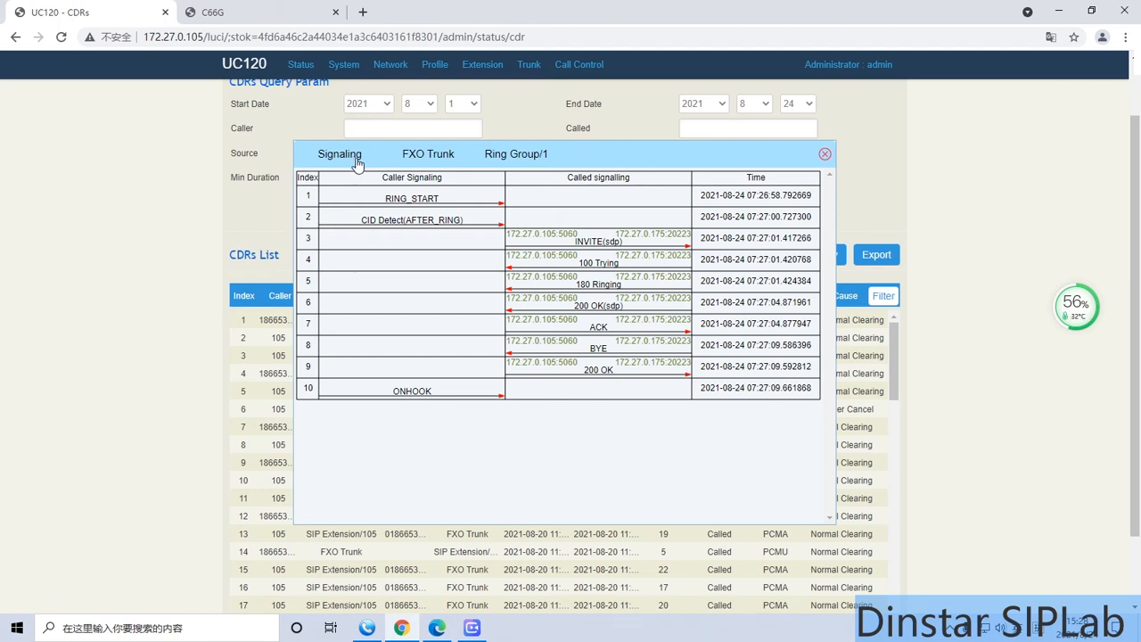
pyautogui.click(433, 157)
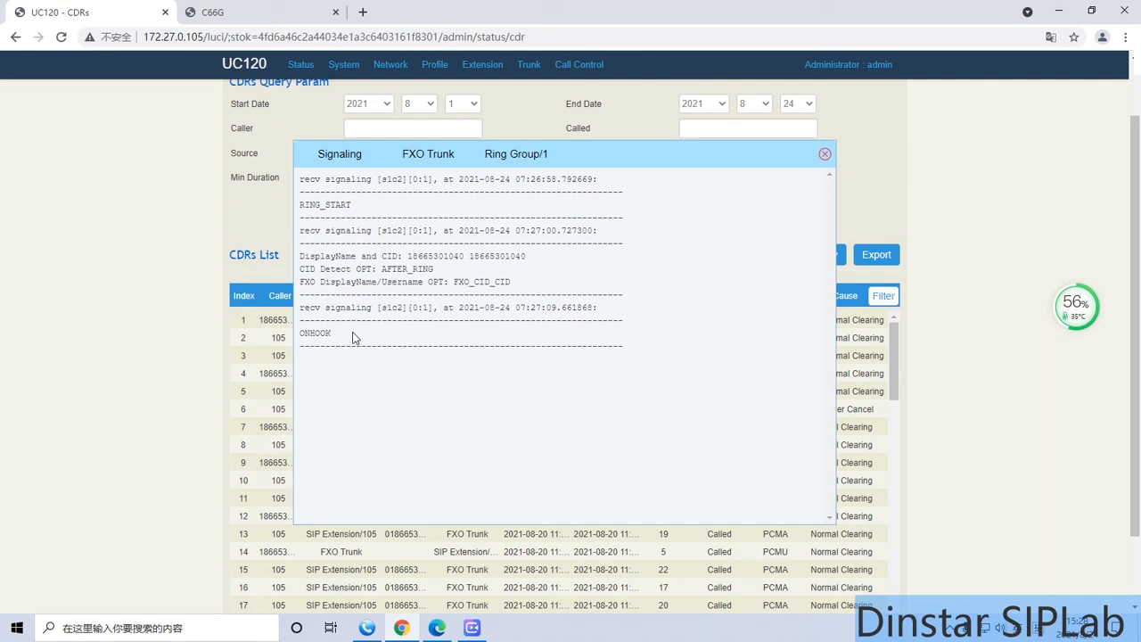
# Read through the Ring Group/1 SIP message log of the call, and go back to its signaling flow diagram
pyautogui.click(516, 159)
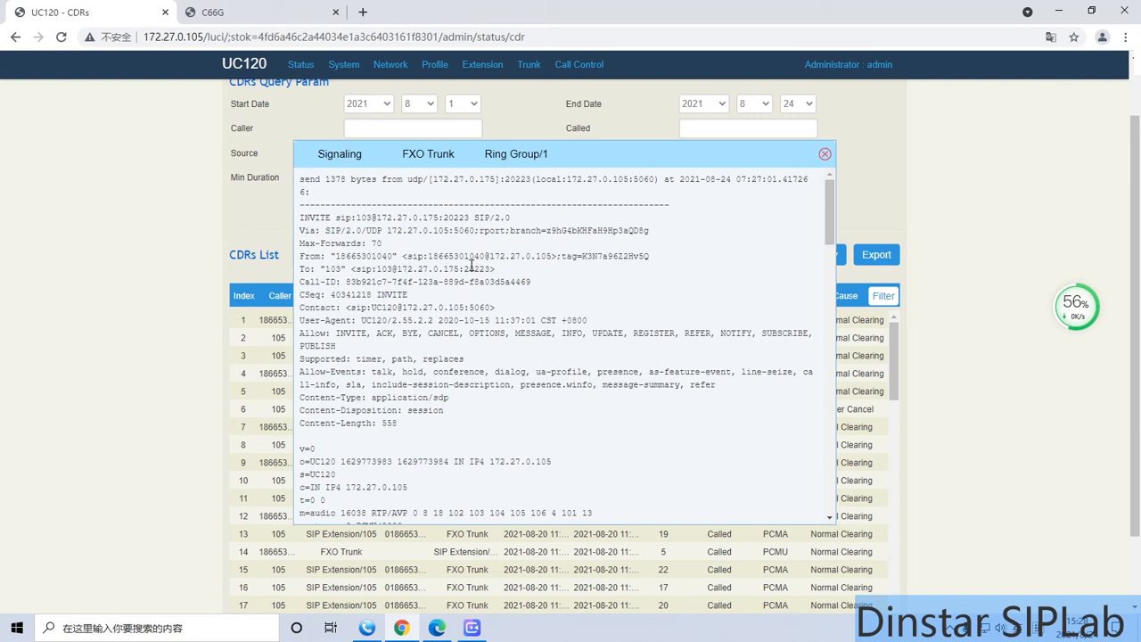
pyautogui.scroll(-1, 472, 266)
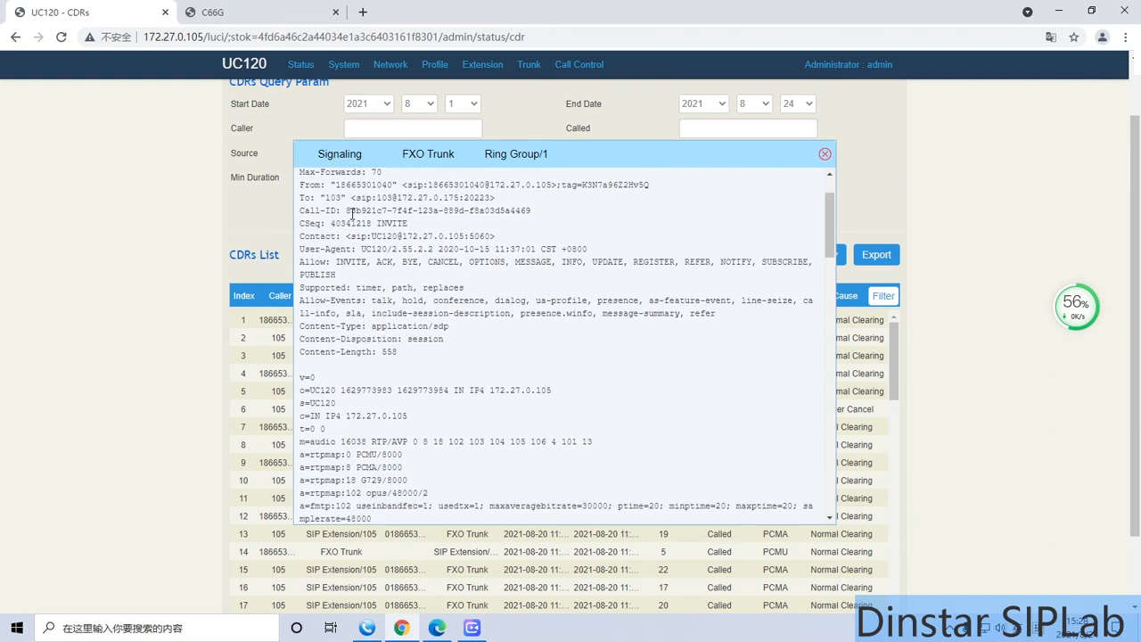
pyautogui.scroll(-5, 377, 223)
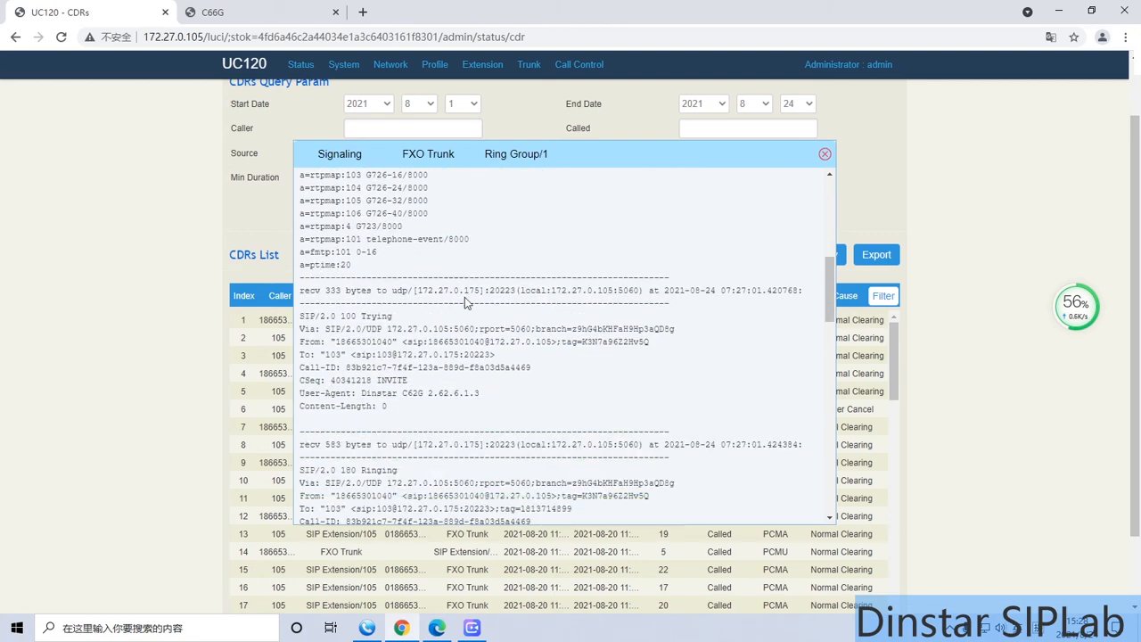
pyautogui.scroll(-1, 366, 338)
pyautogui.scroll(-3, 366, 339)
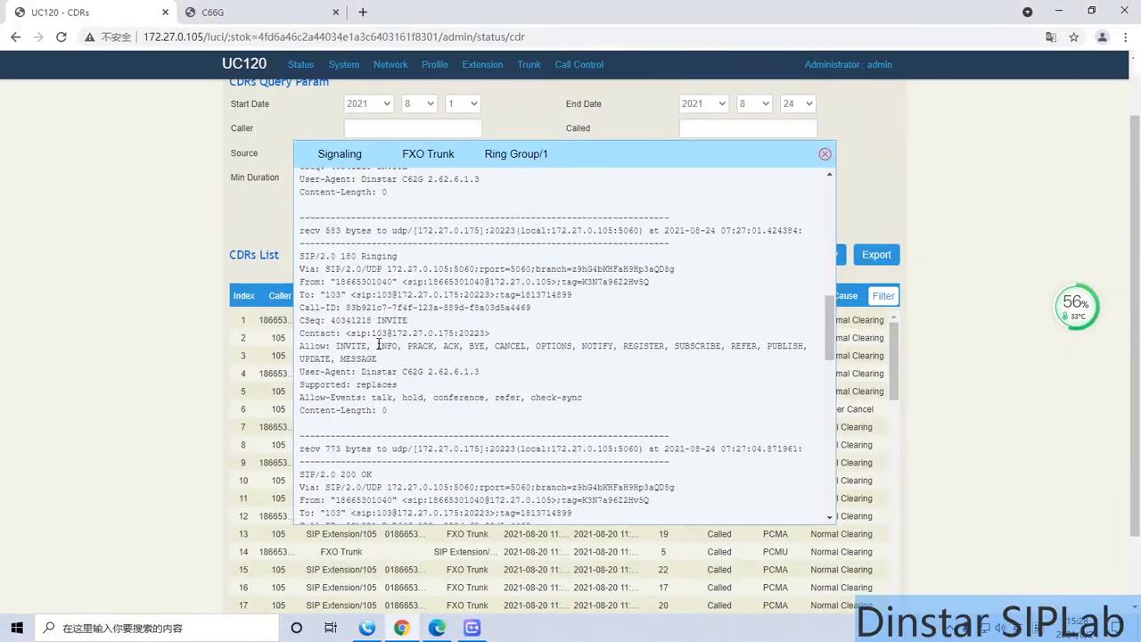
pyautogui.scroll(-3, 380, 344)
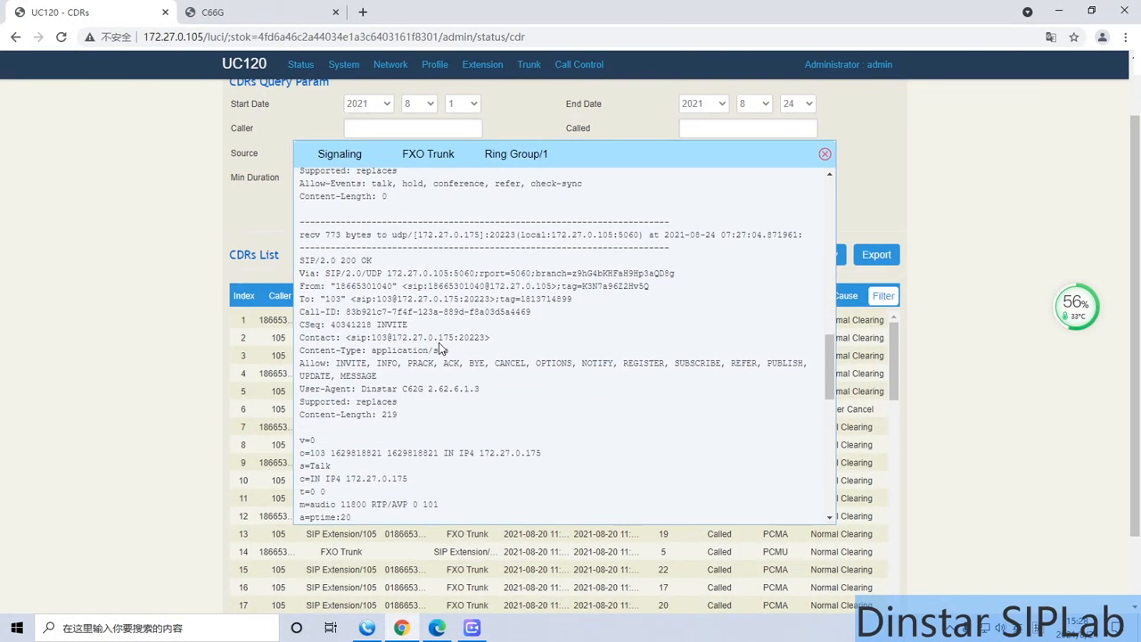
pyautogui.scroll(-3, 435, 344)
pyautogui.scroll(-2, 428, 346)
pyautogui.scroll(-3, 428, 347)
pyautogui.scroll(-1, 428, 351)
pyautogui.scroll(-1, 394, 343)
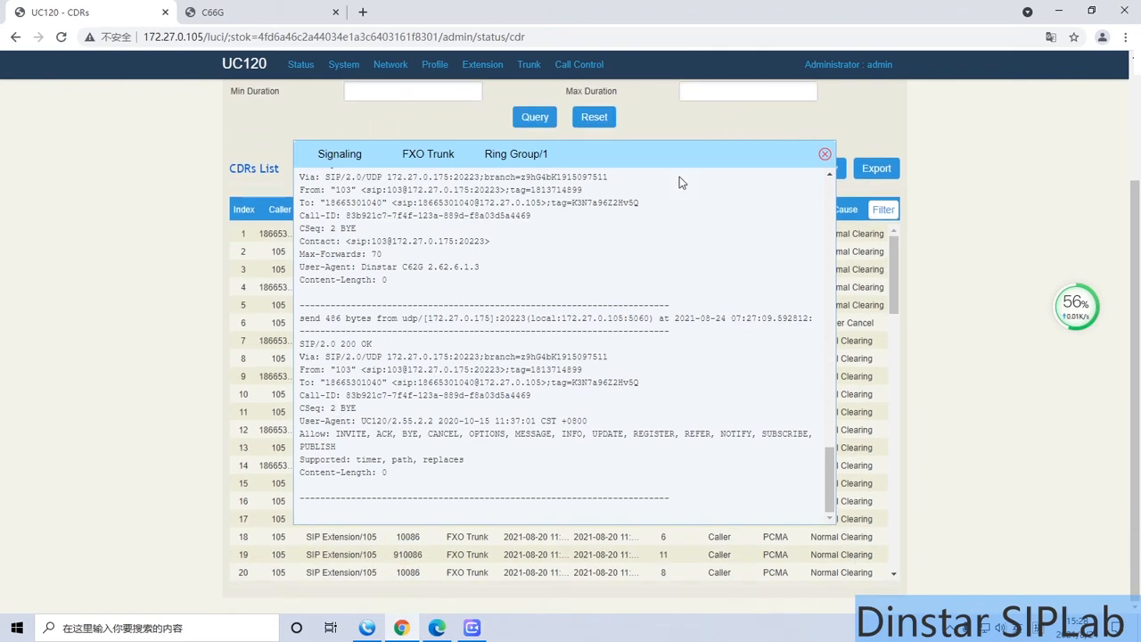
pyautogui.click(354, 159)
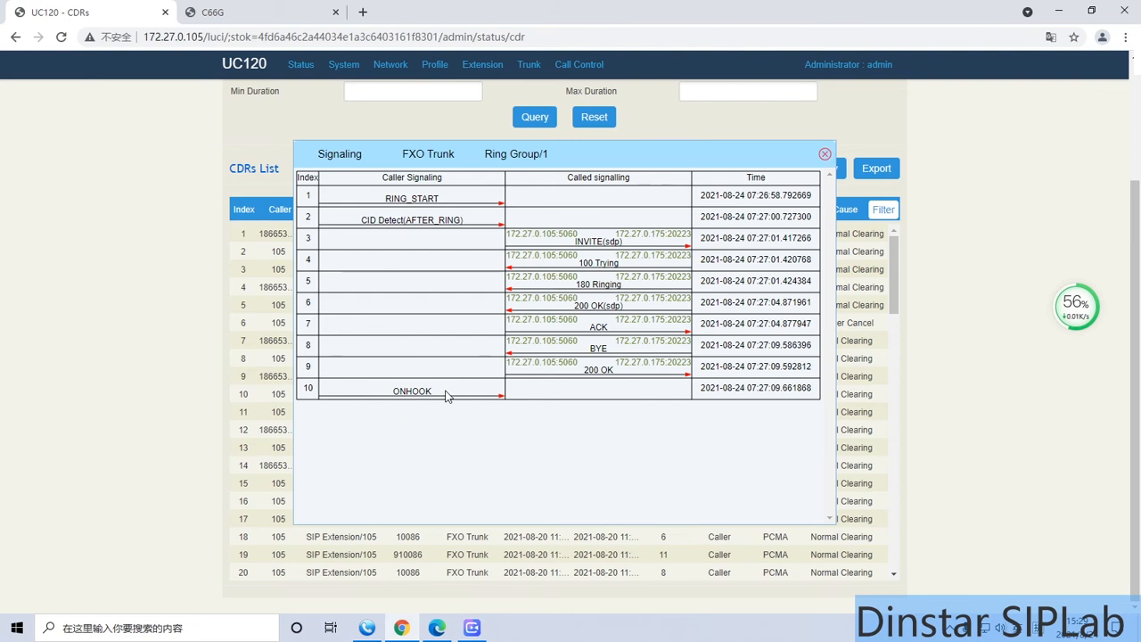
# Review the FXO Trunk log and the Ring Group/1 SIP messages of the newest call, and close its signaling details
pyautogui.click(437, 155)
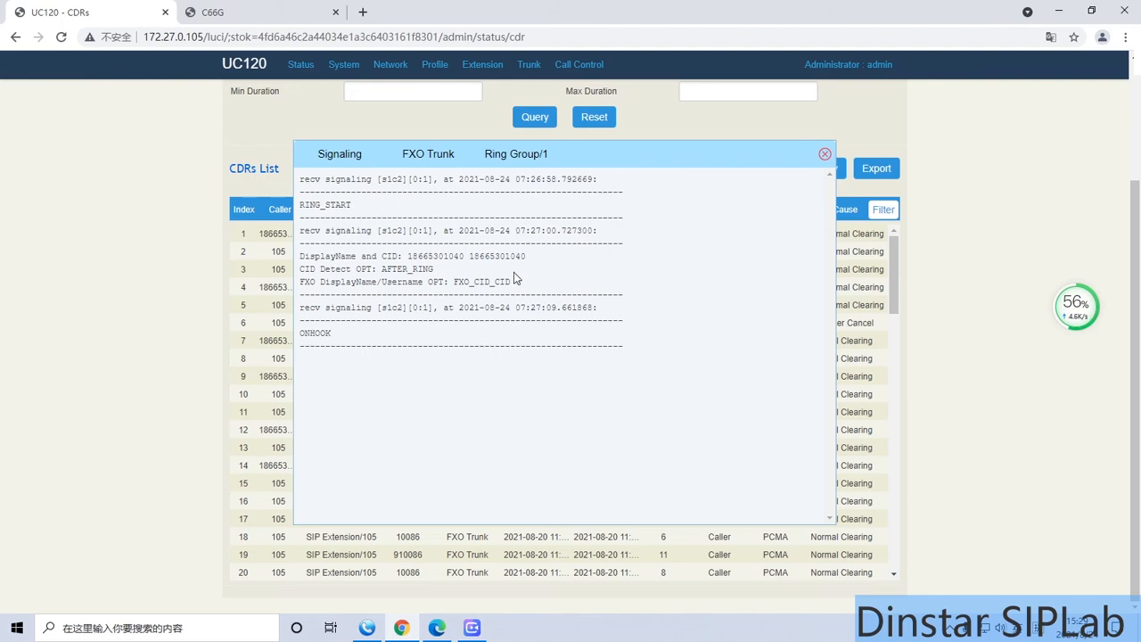
pyautogui.click(517, 157)
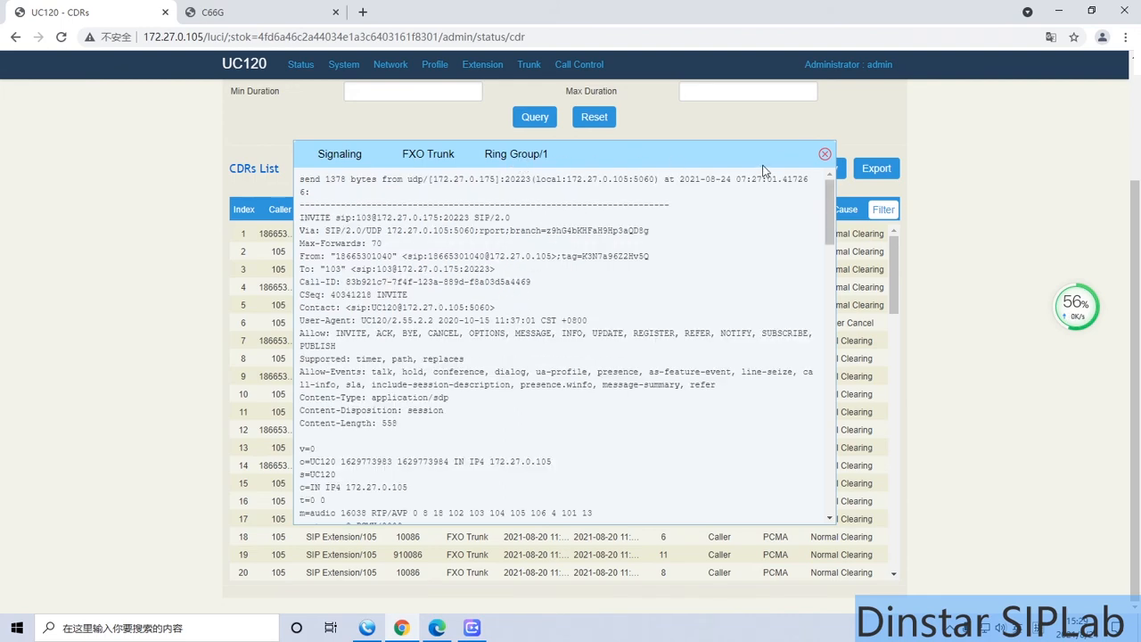
pyautogui.click(824, 154)
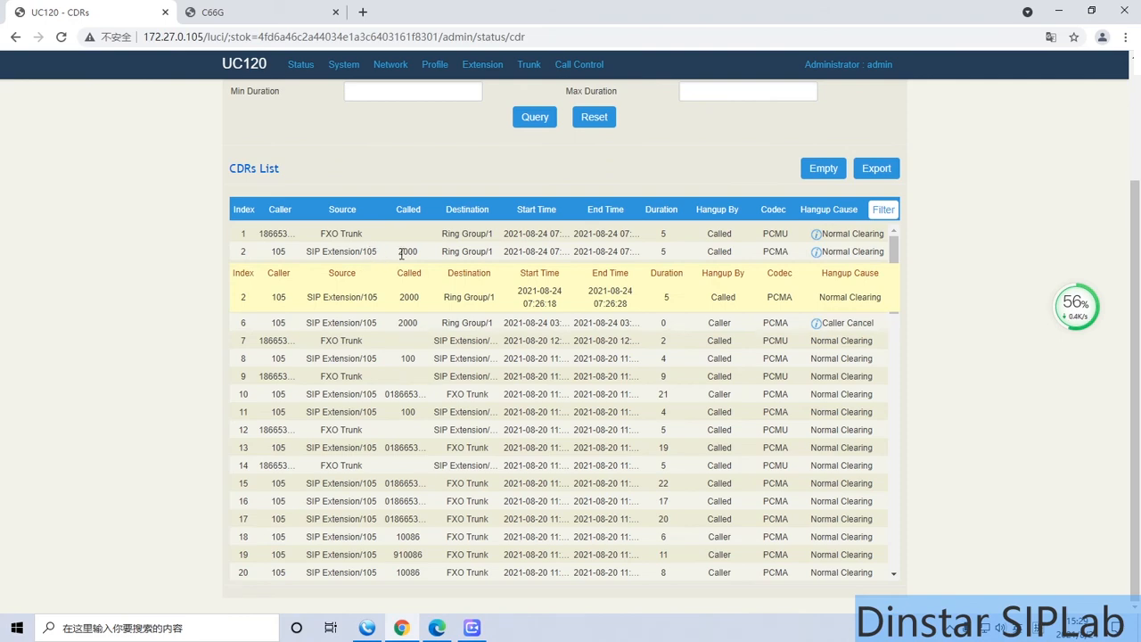
# Inspect the signaling flow of the newest call from extension 105 to 2000, read its called-side INVITE message in full, and close the details
pyautogui.click(816, 251)
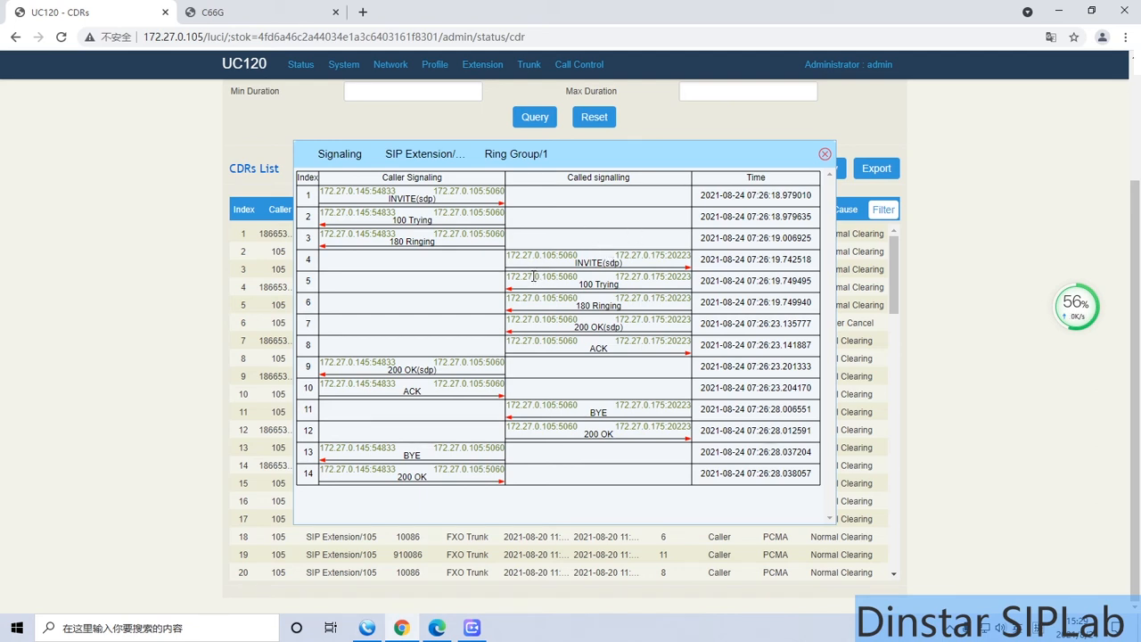
pyautogui.click(594, 272)
pyautogui.scroll(-1, 578, 268)
pyautogui.scroll(-3, 578, 268)
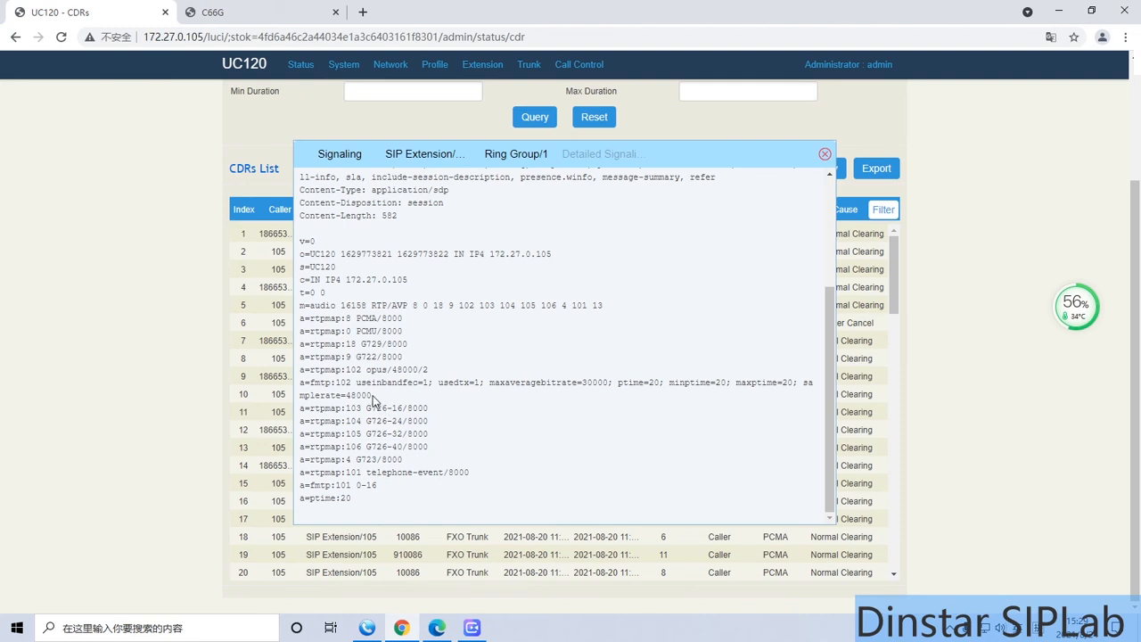
pyautogui.scroll(1, 393, 399)
pyautogui.scroll(2, 393, 403)
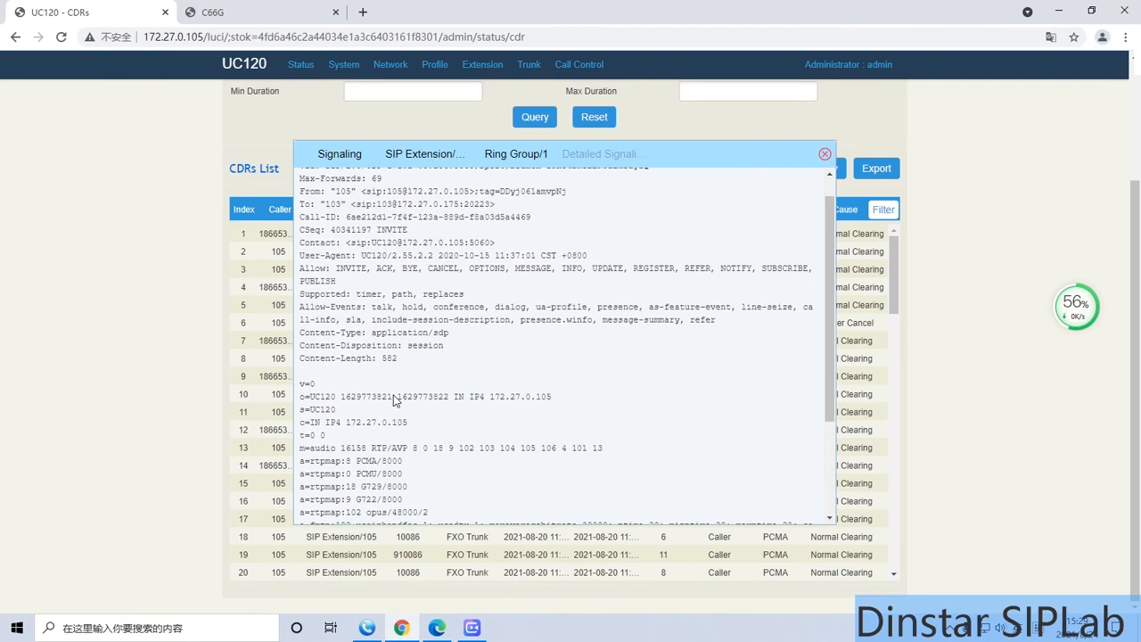
pyautogui.scroll(1, 395, 399)
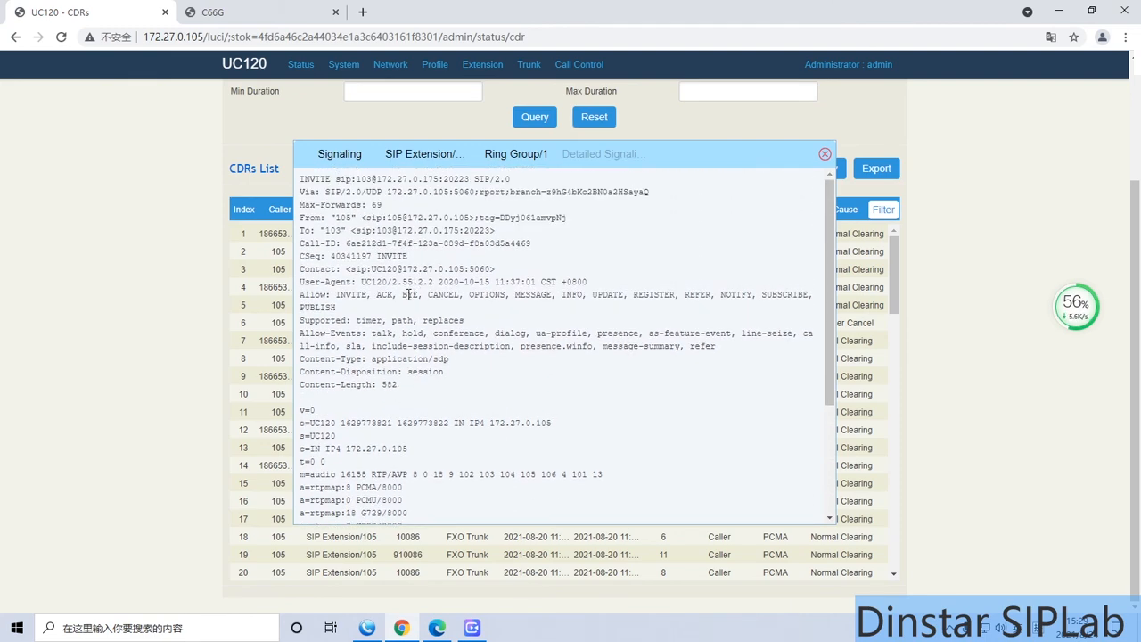
pyautogui.scroll(-3, 423, 320)
pyautogui.scroll(-1, 423, 320)
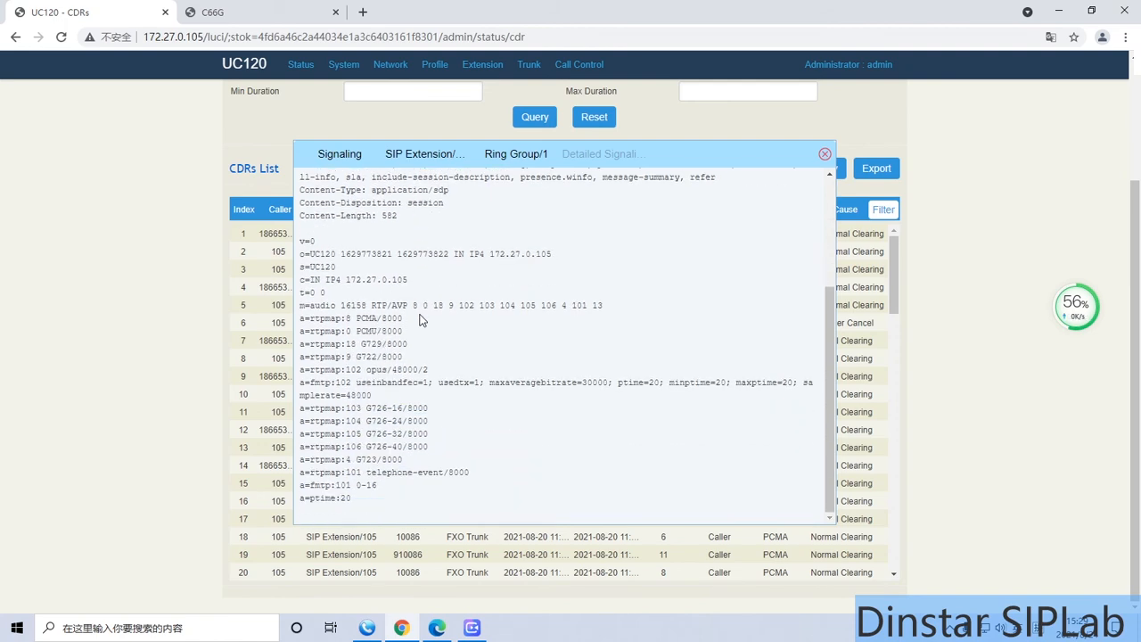
pyautogui.click(823, 155)
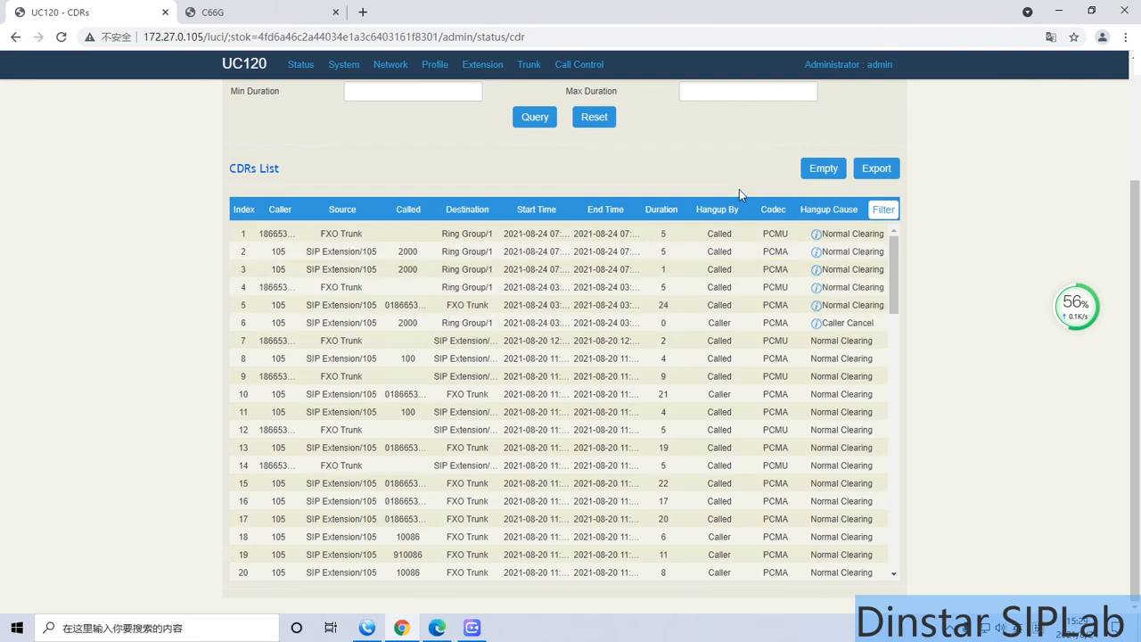
# Check the FXS and FXO port states on the PSTN status page, turning its automatic refresh off and back on
pyautogui.scroll(1, 739, 189)
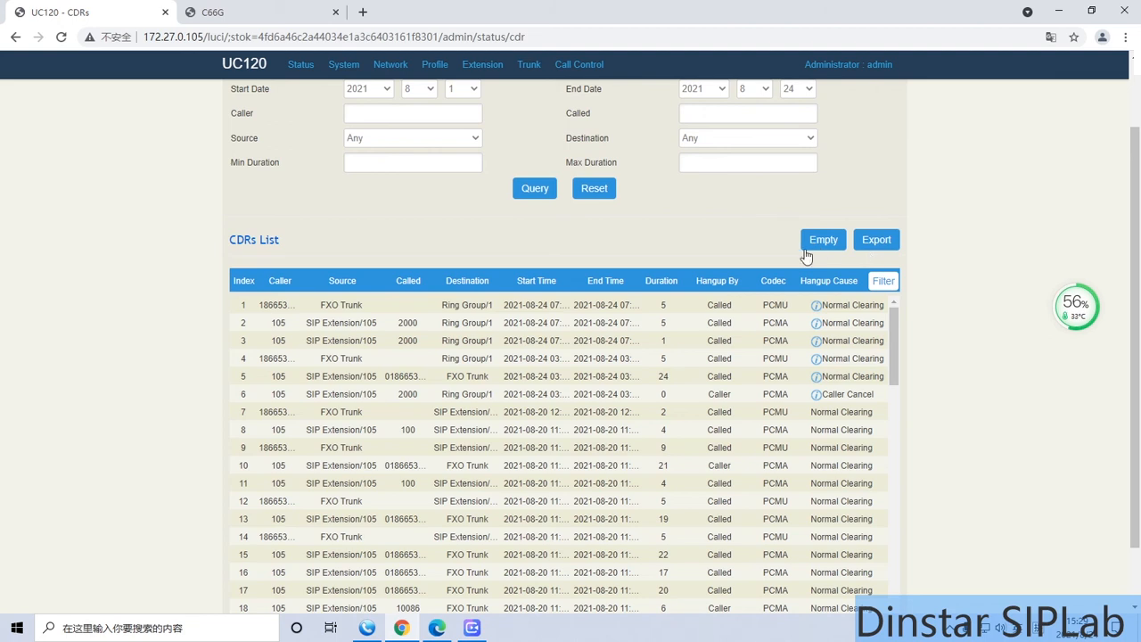
pyautogui.scroll(1, 710, 248)
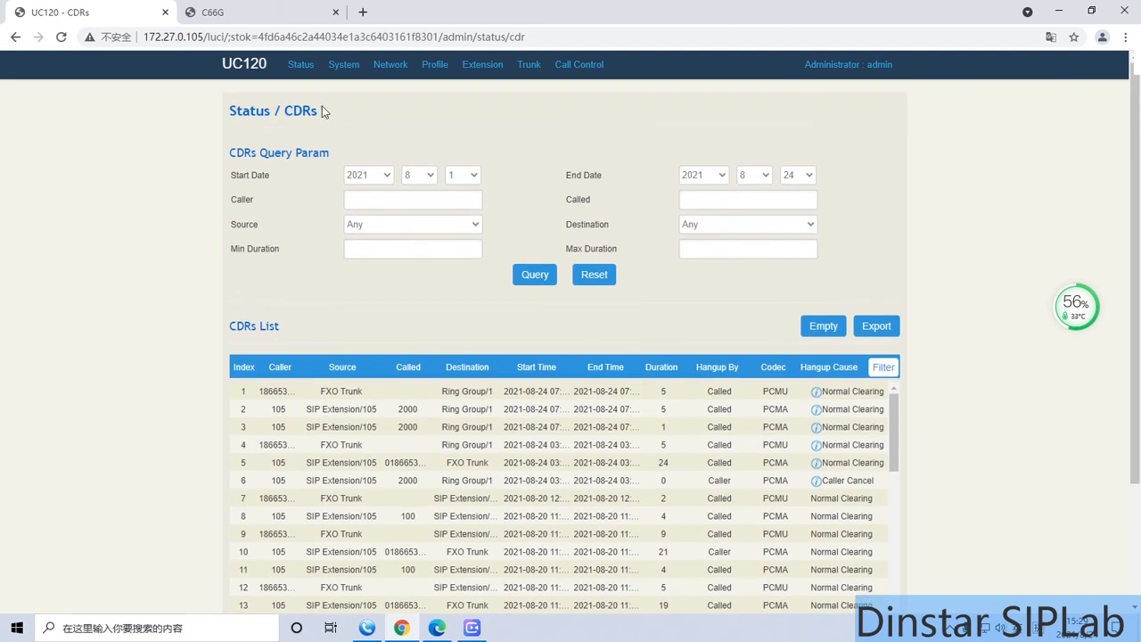
pyautogui.moveTo(308, 69)
pyautogui.click(305, 129)
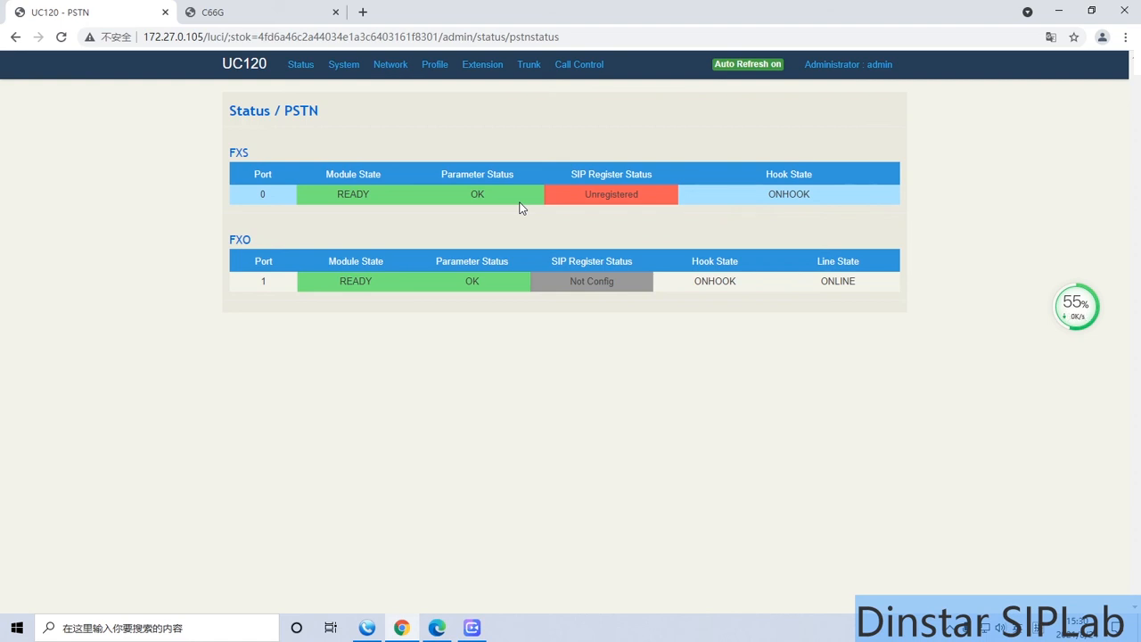
pyautogui.click(739, 67)
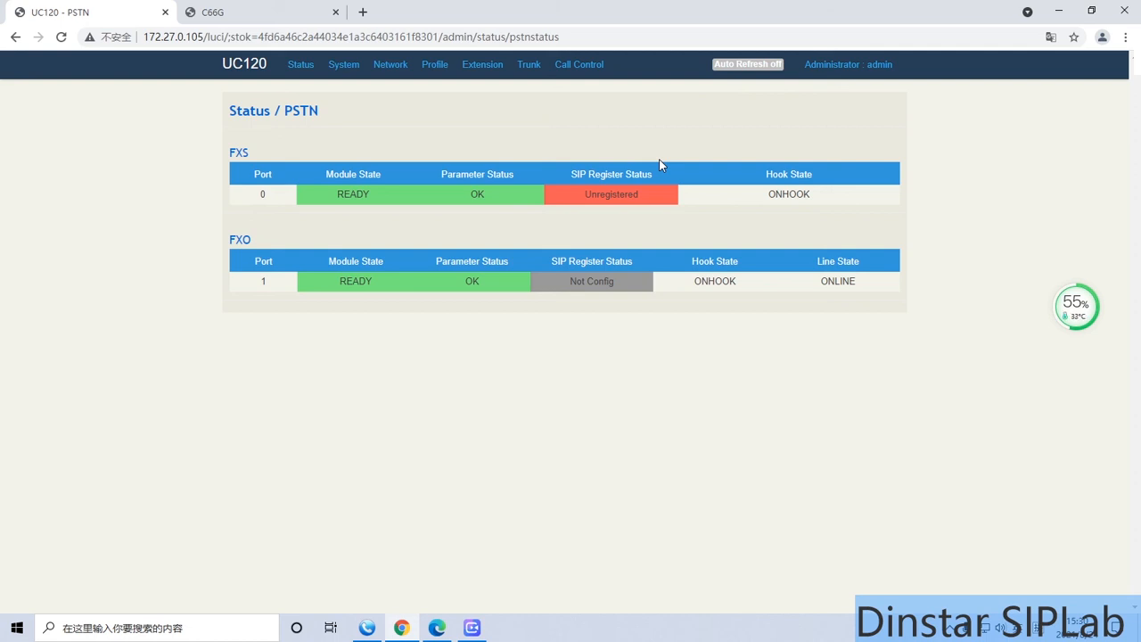
pyautogui.click(745, 67)
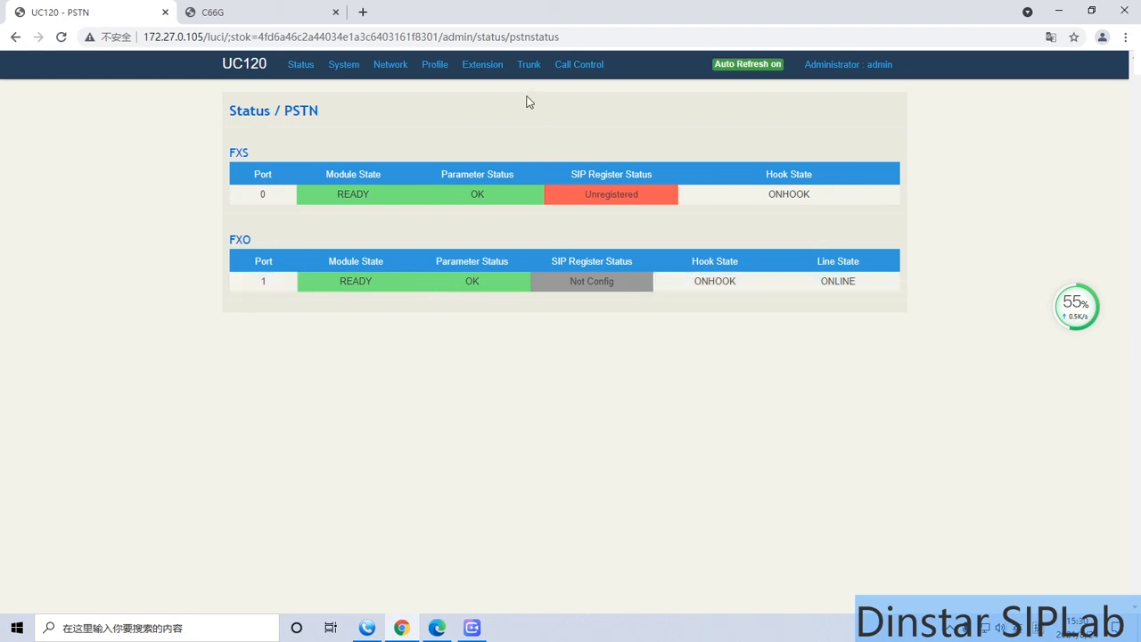
# Look through the status pages on offer and open the system's module diagnostics page for FXS/FXO
pyautogui.moveTo(308, 71)
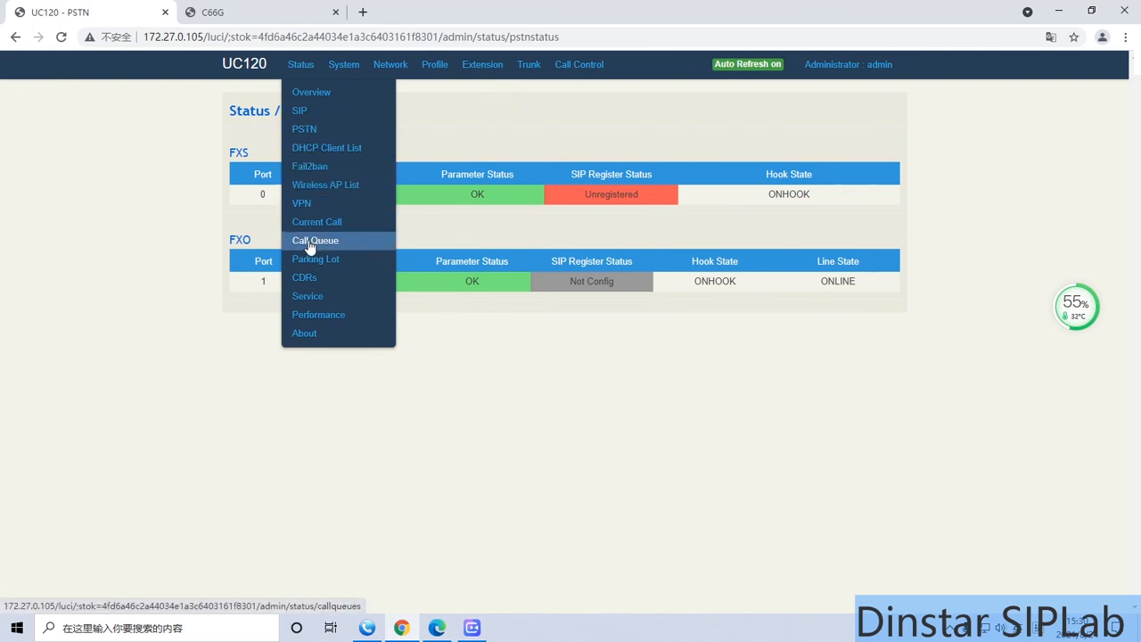
pyautogui.moveTo(343, 64)
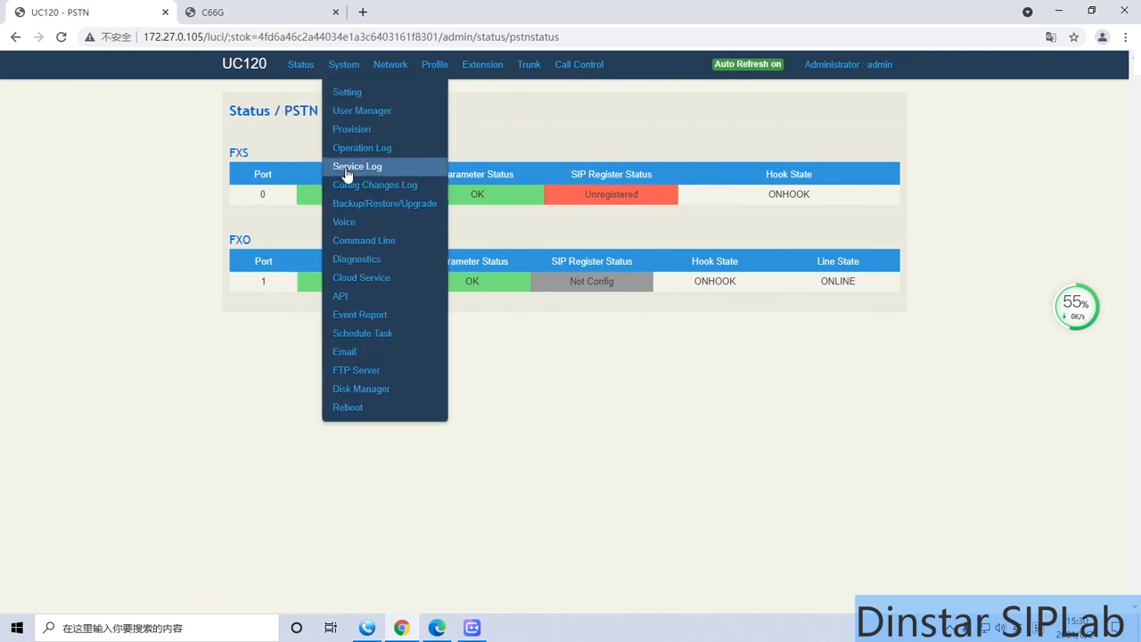
pyautogui.click(357, 259)
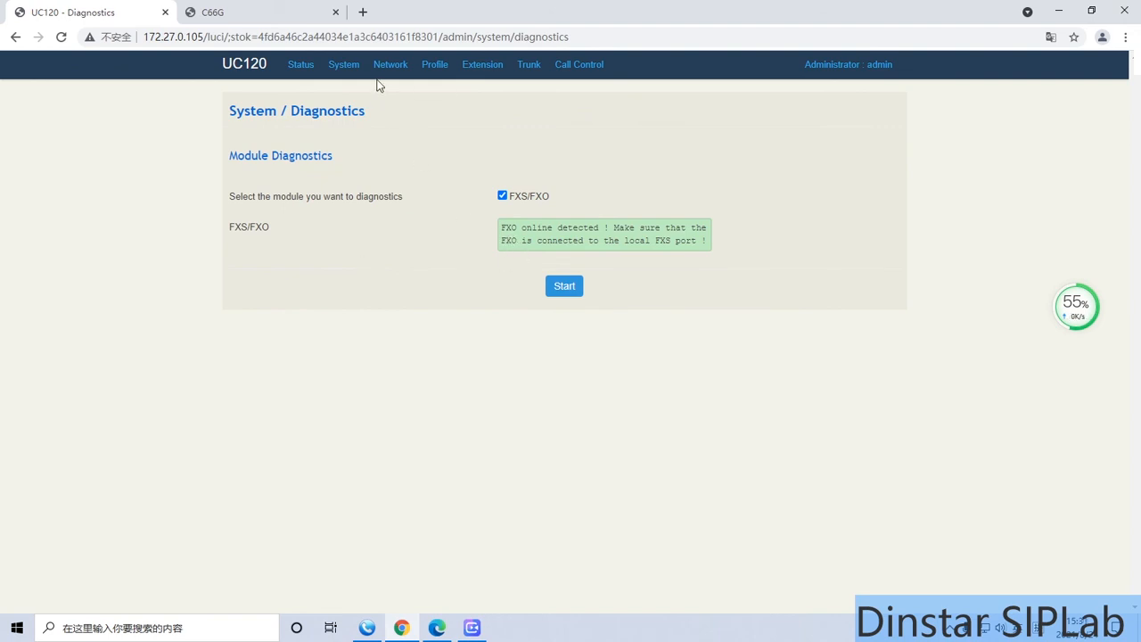
# View the system's service log export page, and switch to the uc-120-5-steps-to-ring-groups PDF in Edge
pyautogui.moveTo(379, 70)
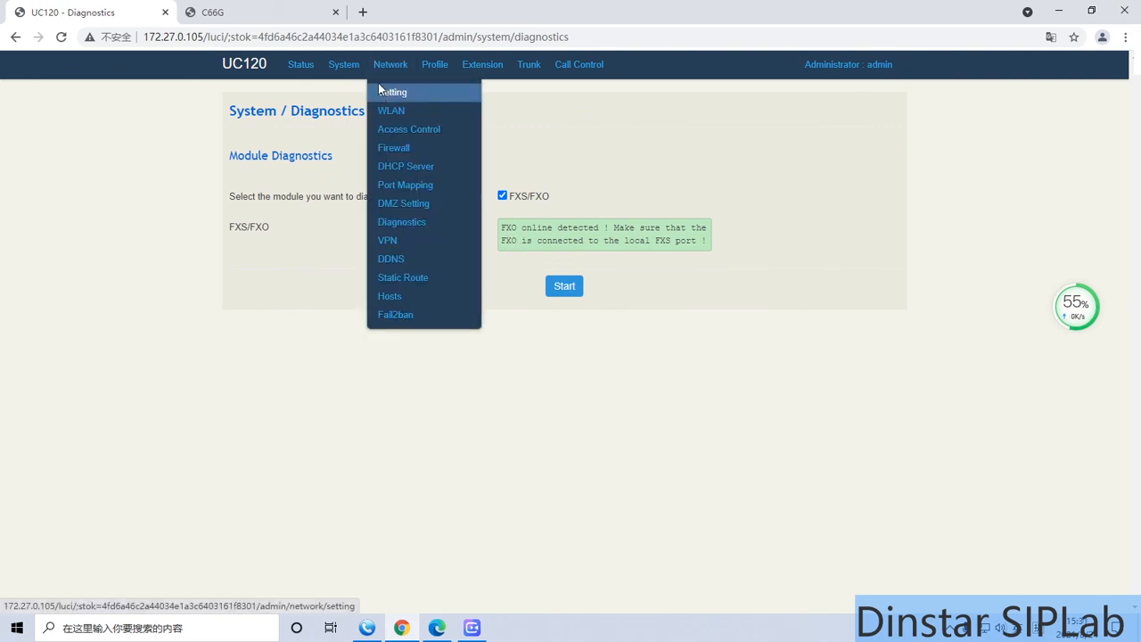
pyautogui.moveTo(343, 66)
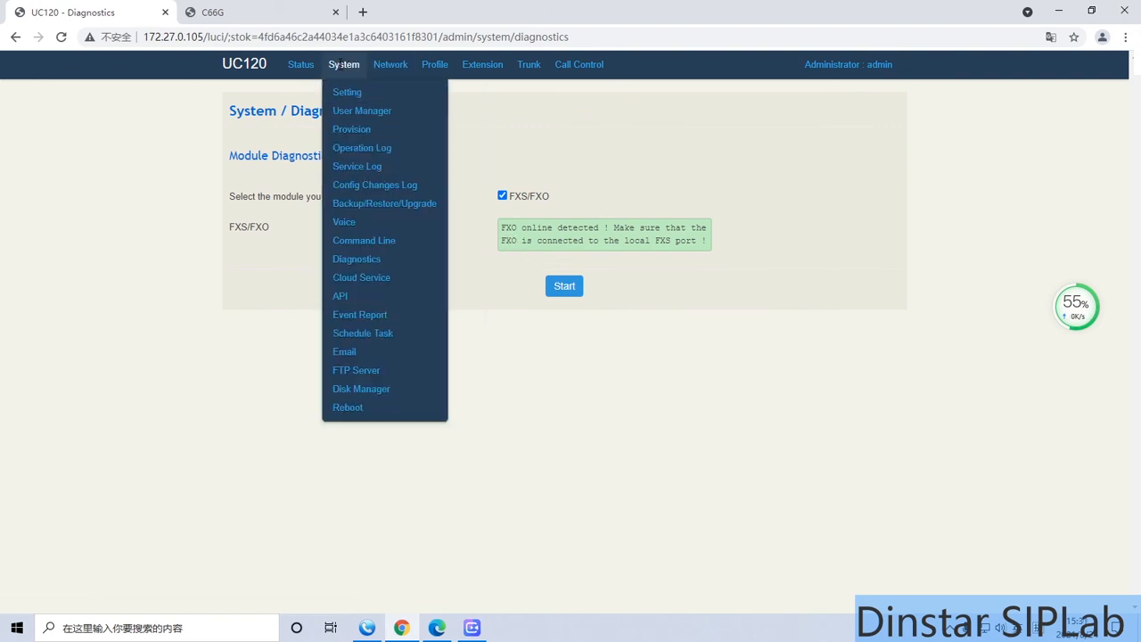
pyautogui.click(374, 166)
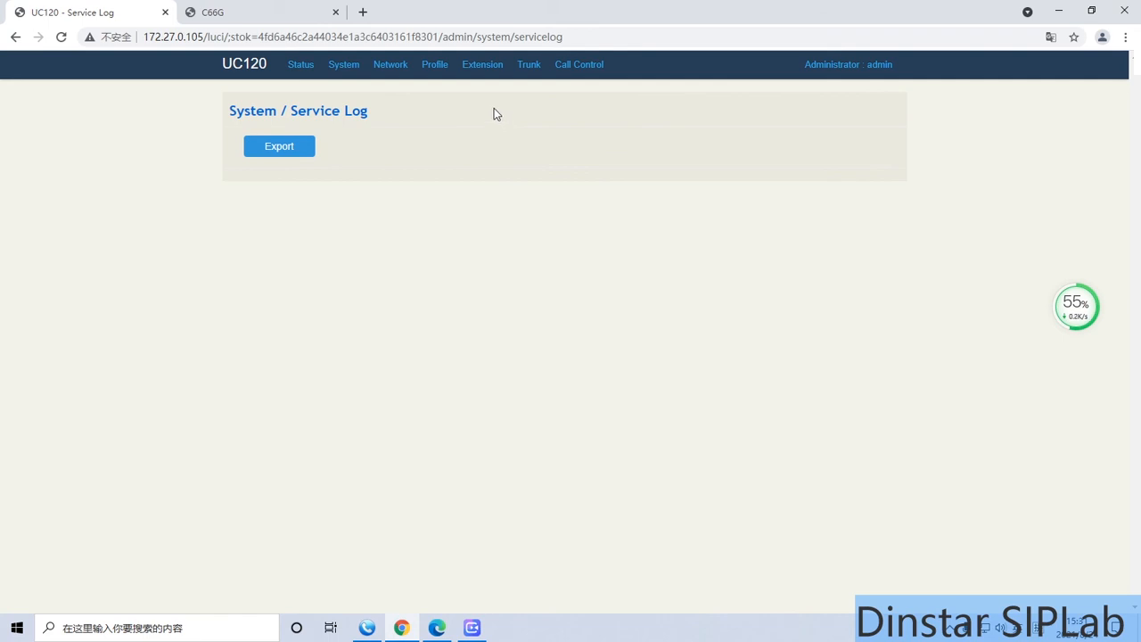
pyautogui.click(439, 629)
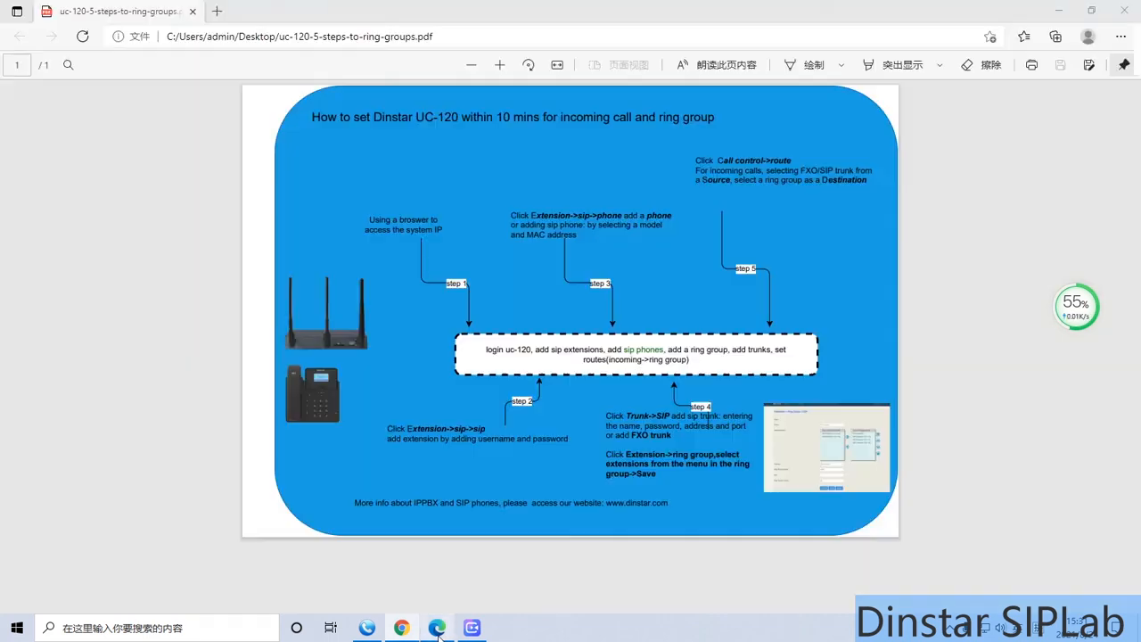